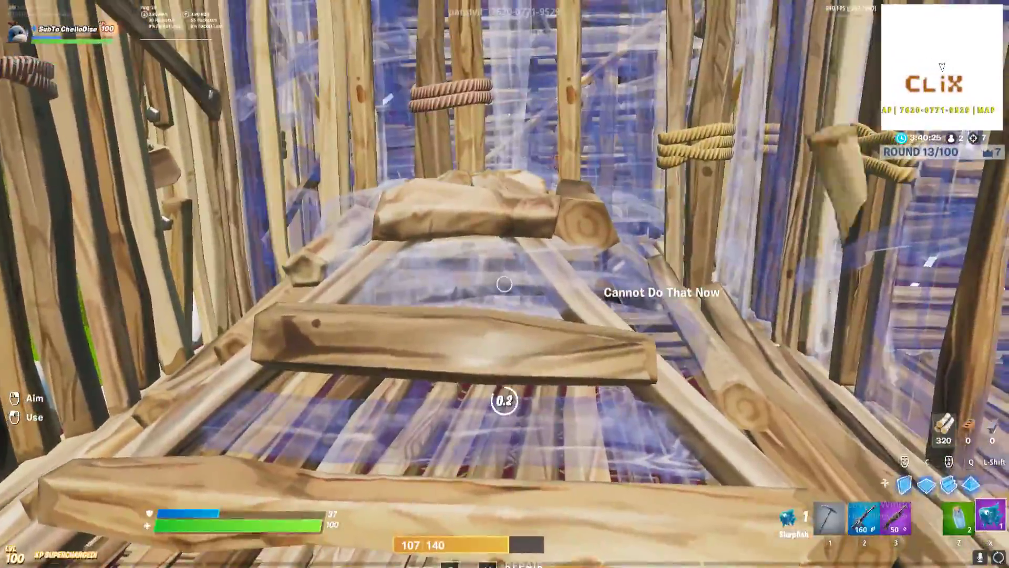
{"action": "key", "text": "f"}
{"action": "key", "text": "f"}
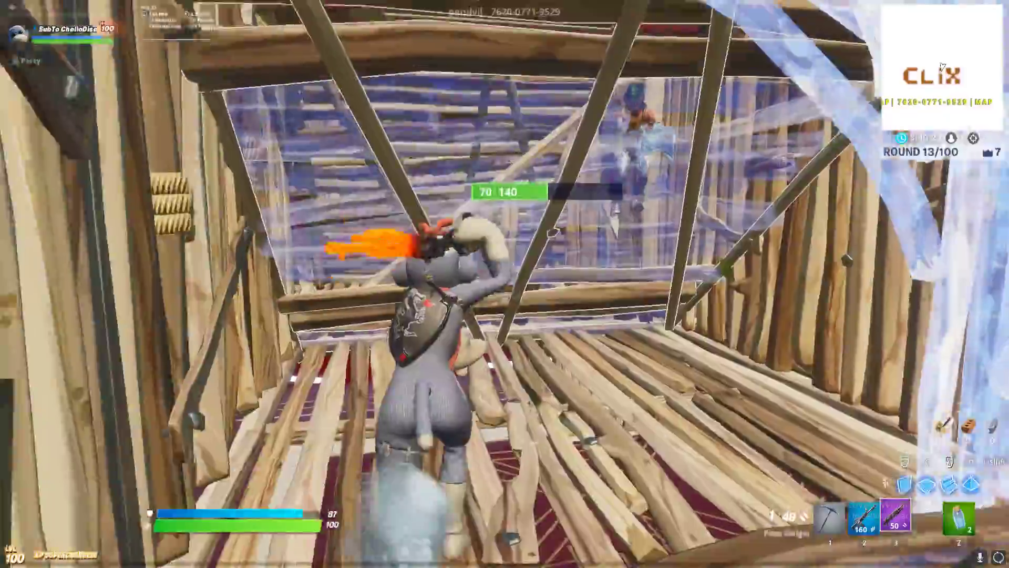
{"action": "key", "text": "1"}
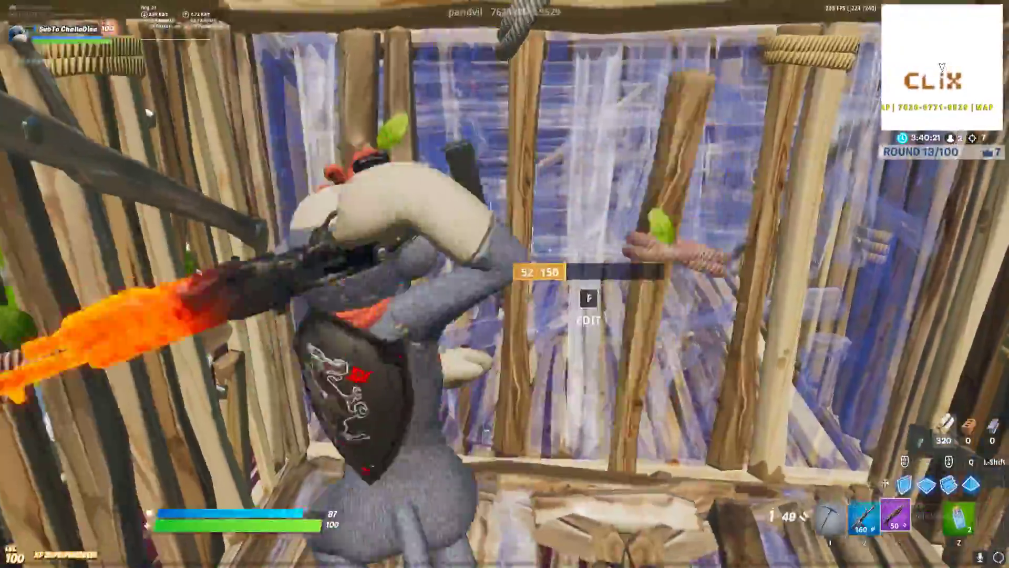
{"action": "key", "text": "2"}
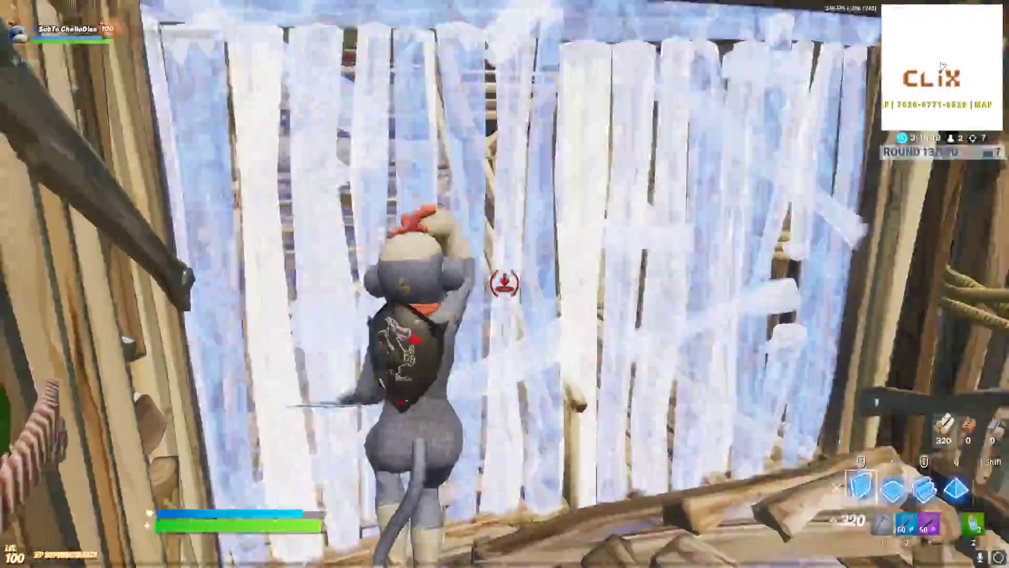
{"action": "key", "text": "f"}
{"action": "key", "text": "f"}
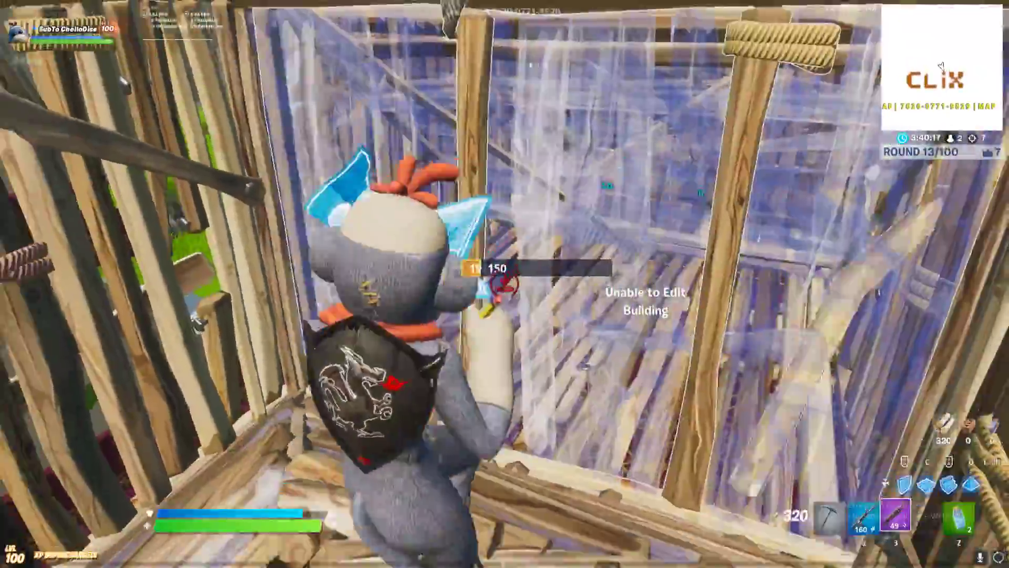
{"action": "key", "text": "r"}
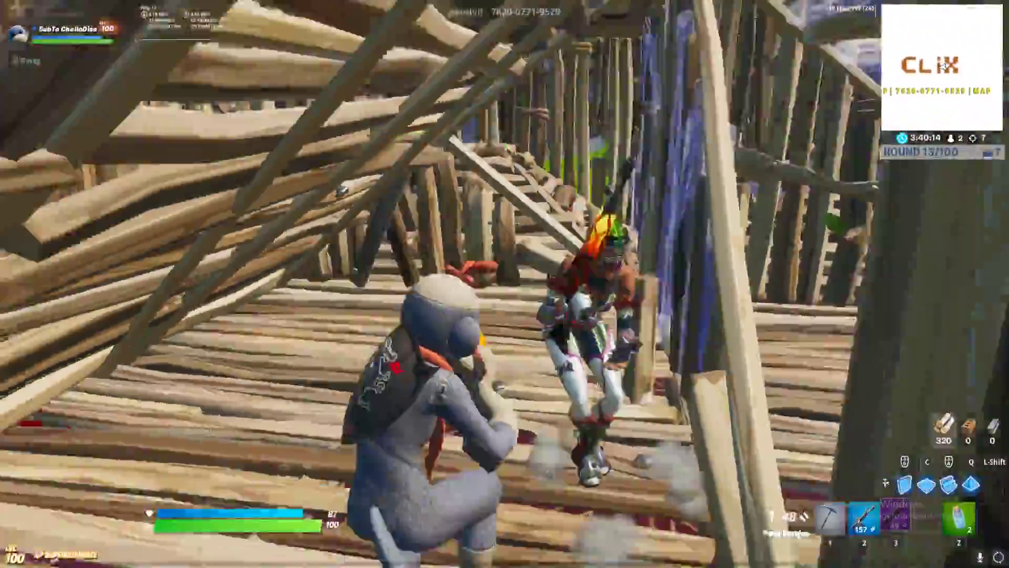
{"action": "left_click", "coordinate": [504, 284]}
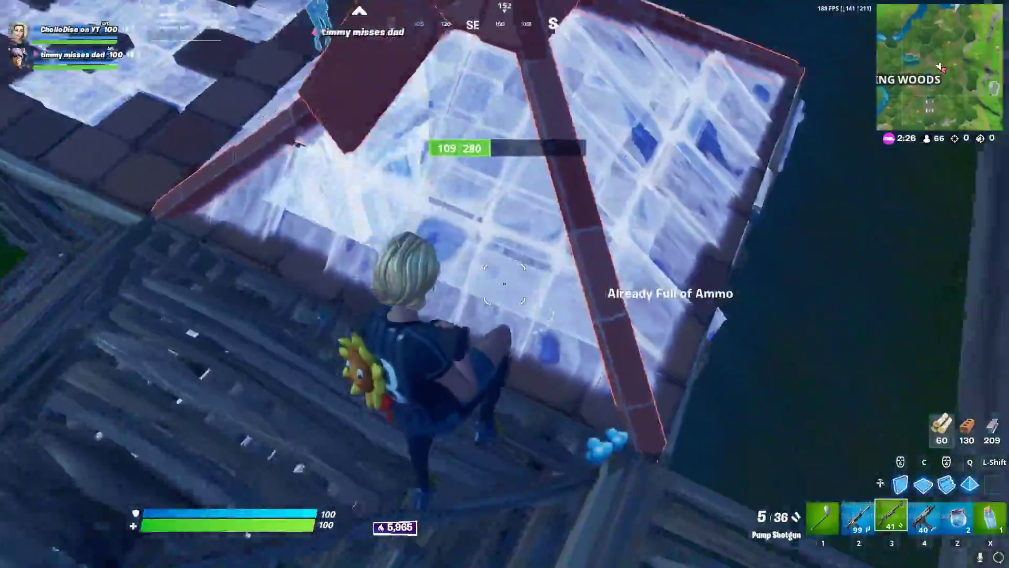
{"action": "key", "text": "space"}
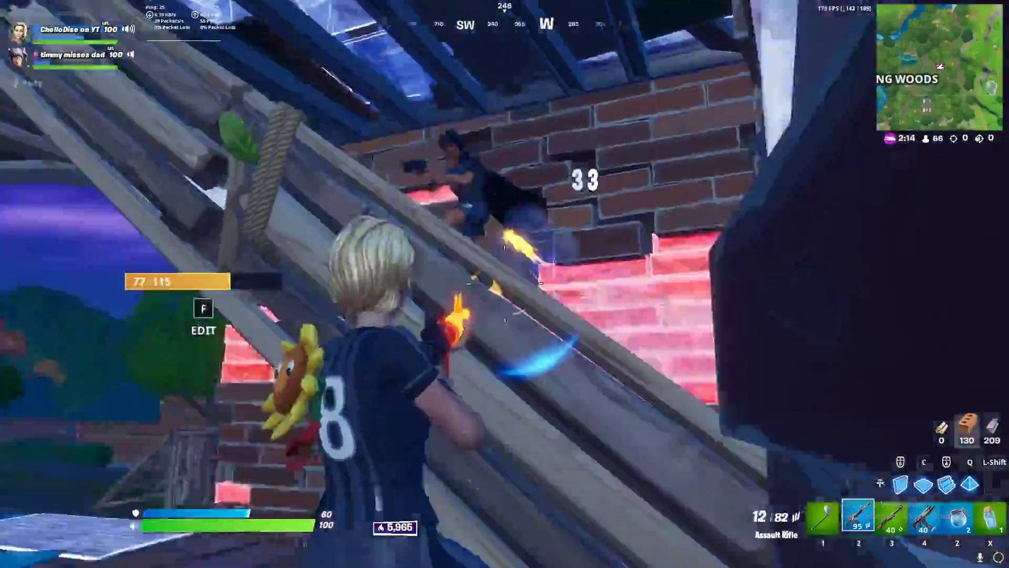
{"action": "key", "text": "3"}
{"action": "left_click", "coordinate": [505, 284]}
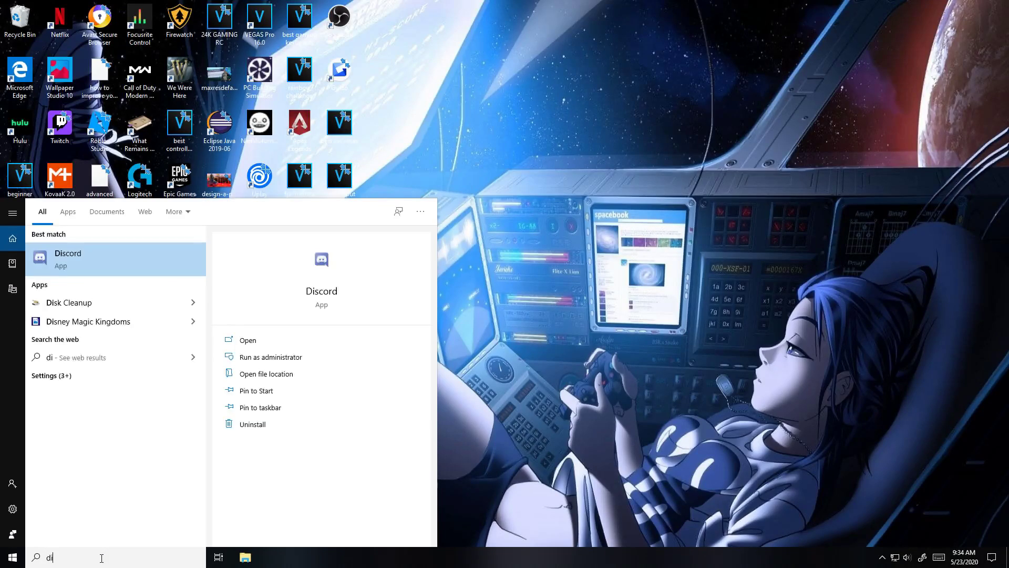
Step: Open Disk Cleanup and scan the C: drive for files that can be removed
{"action": "left_click", "coordinate": [121, 300]}
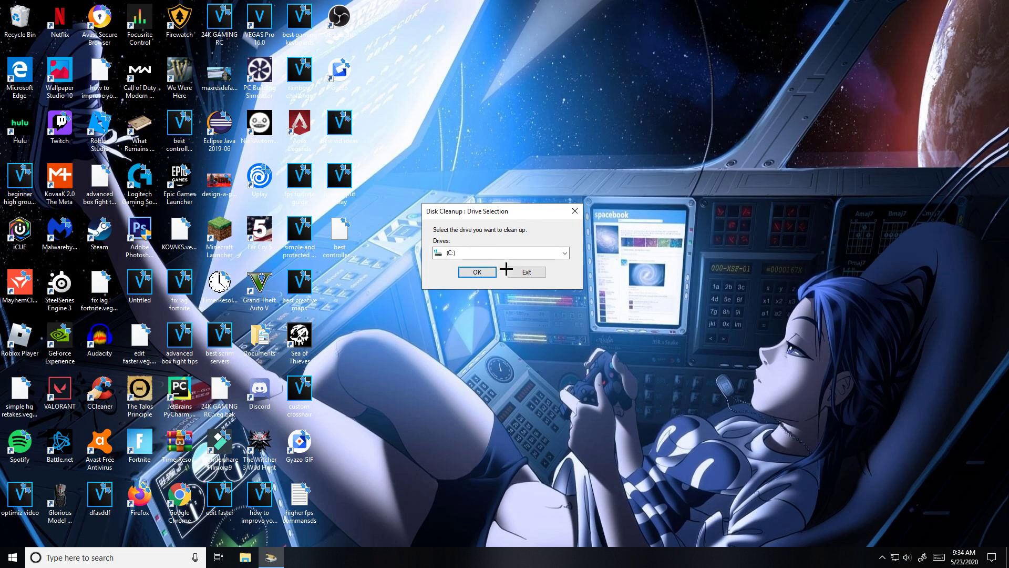
{"action": "left_click", "coordinate": [480, 297]}
{"action": "left_click_drag", "start_coordinate": [204, 70], "coordinate": [536, 155]}
{"action": "left_click", "coordinate": [441, 343]}
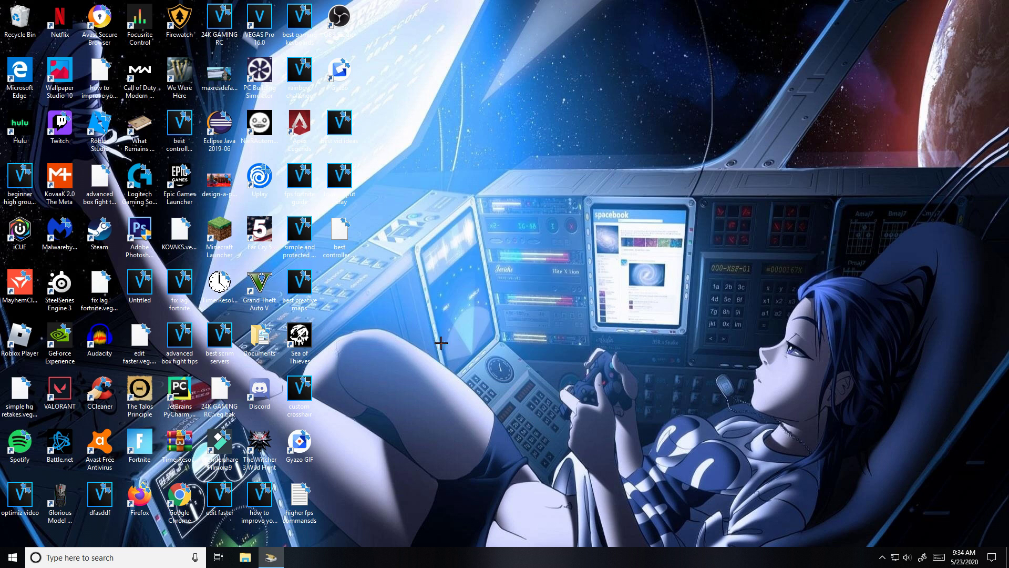
{"action": "left_click", "coordinate": [479, 296]}
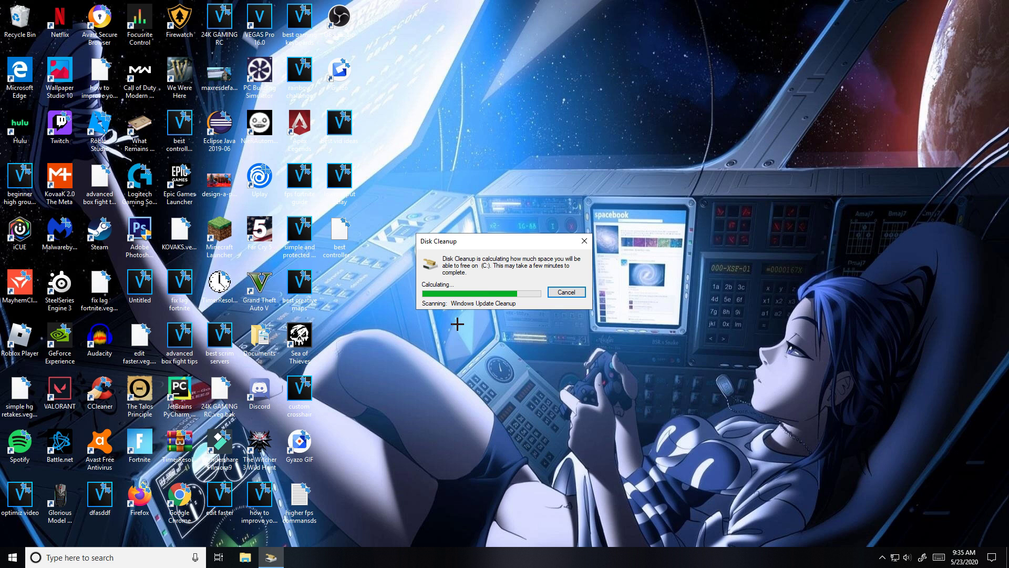
Step: Check the selected file categories for the C: drive and run the cleanup, confirming the deletion
{"action": "left_click_drag", "start_coordinate": [168, 76], "coordinate": [512, 116]}
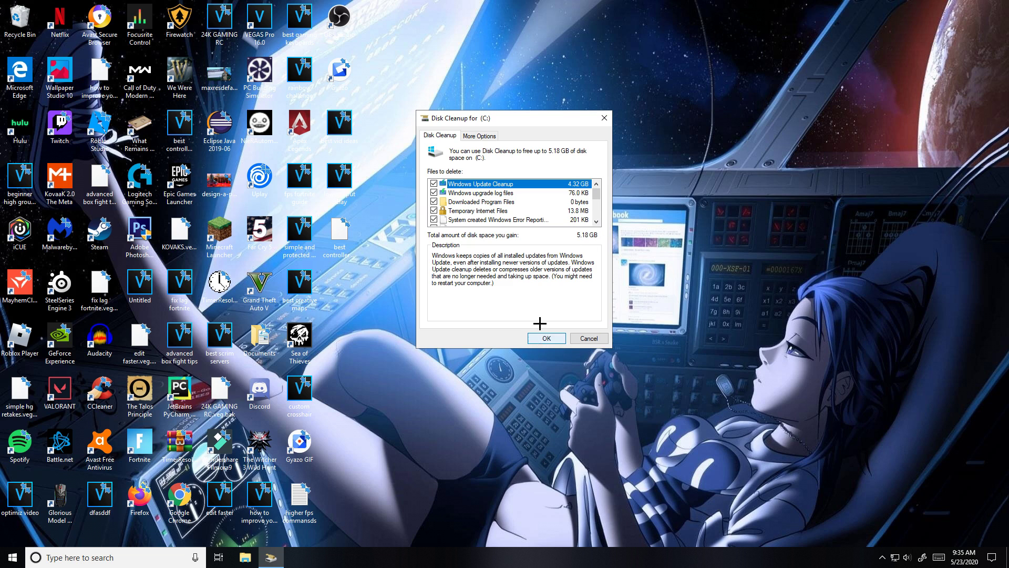
{"action": "left_click_drag", "start_coordinate": [596, 194], "coordinate": [605, 226]}
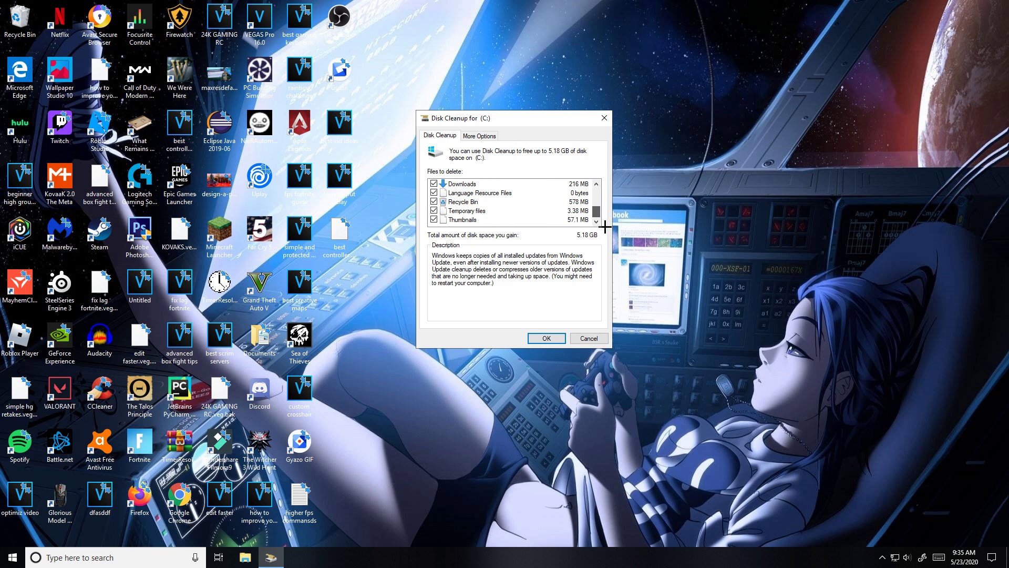
{"action": "left_click", "coordinate": [542, 336]}
{"action": "left_click", "coordinate": [521, 284]}
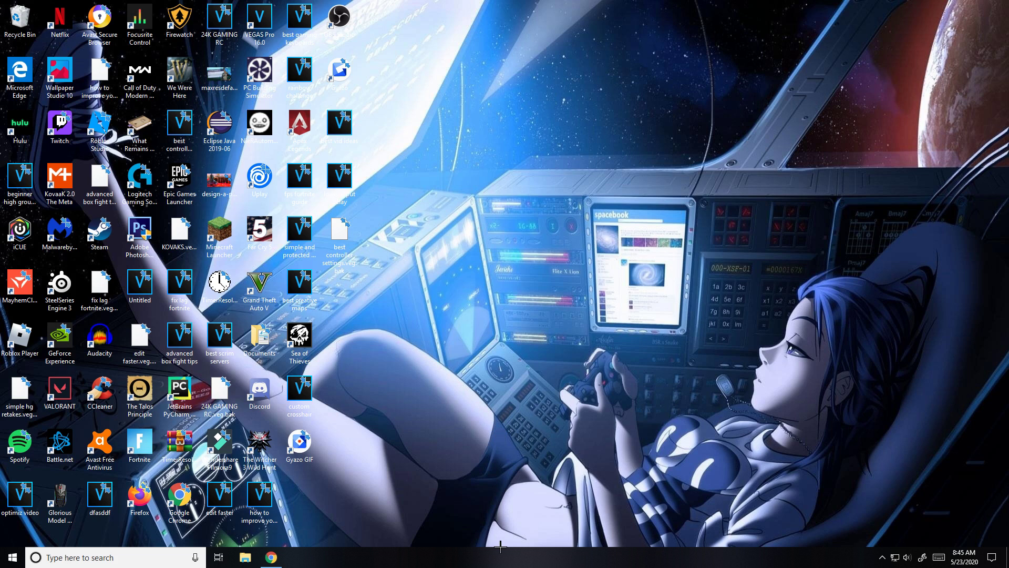
Step: Open Task Manager from the taskbar and review the list of startup programs
{"action": "right_click", "coordinate": [503, 558]}
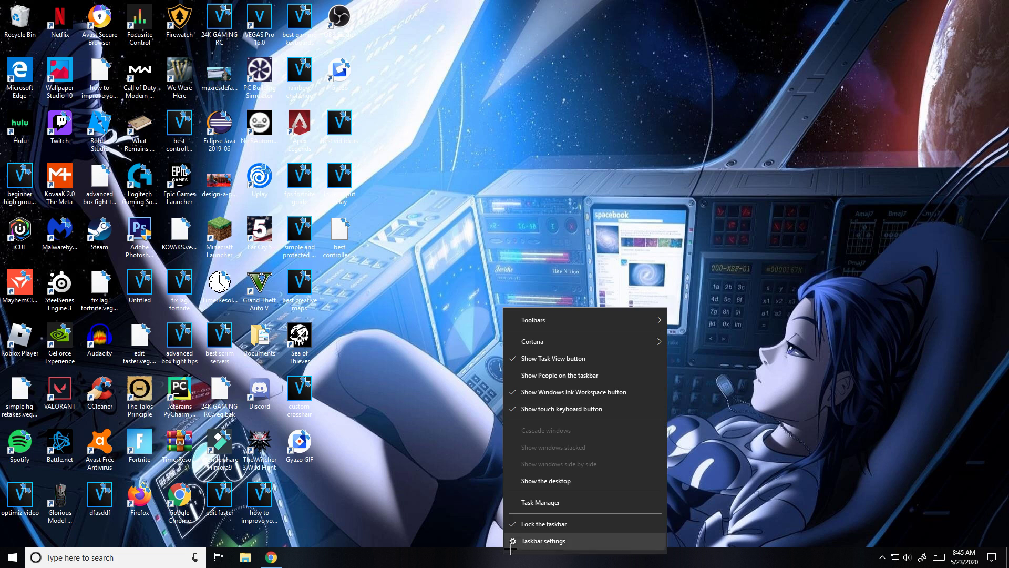
{"action": "left_click", "coordinate": [554, 502]}
{"action": "left_click_drag", "start_coordinate": [509, 165], "coordinate": [447, 163]}
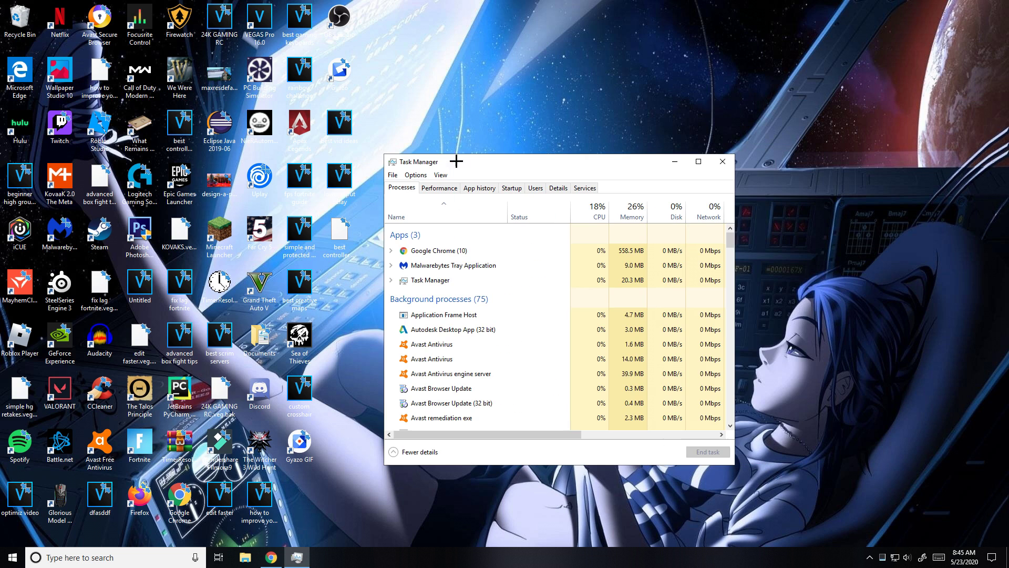
{"action": "left_click", "coordinate": [512, 188]}
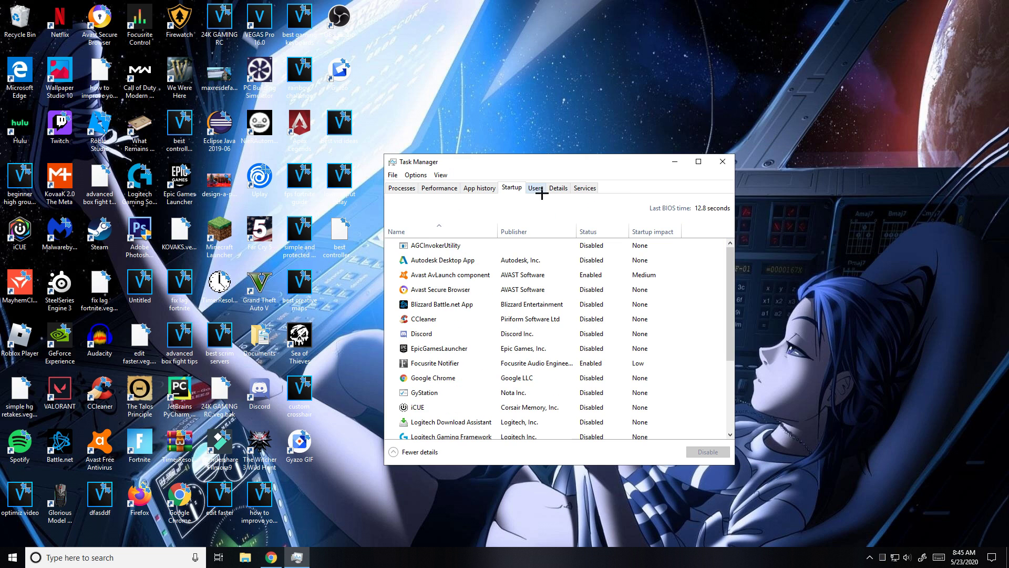
{"action": "scroll", "coordinate": [613, 255], "scroll_direction": "down", "scroll_amount": 3}
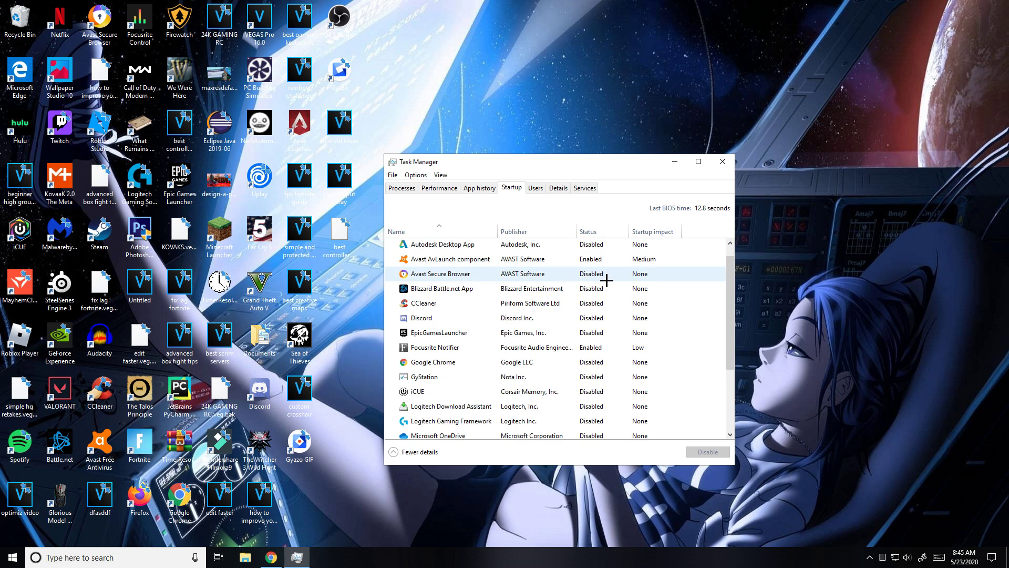
{"action": "scroll", "coordinate": [603, 292], "scroll_direction": "down", "scroll_amount": 1}
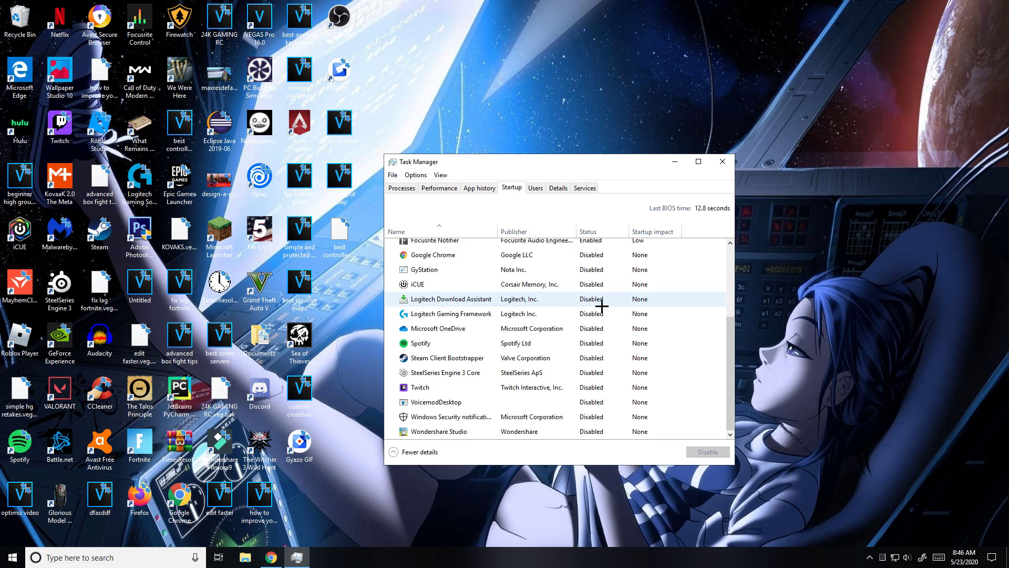
Step: Enable Spotify as a startup program and disable it again
{"action": "left_click", "coordinate": [593, 343]}
{"action": "left_click", "coordinate": [705, 451]}
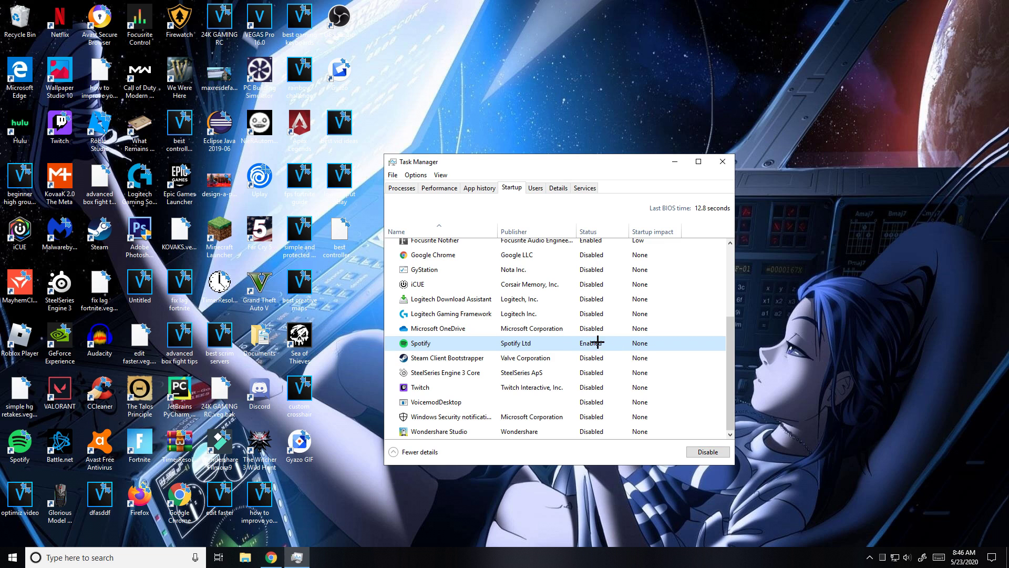
{"action": "right_click", "coordinate": [622, 348]}
{"action": "left_click", "coordinate": [639, 356]}
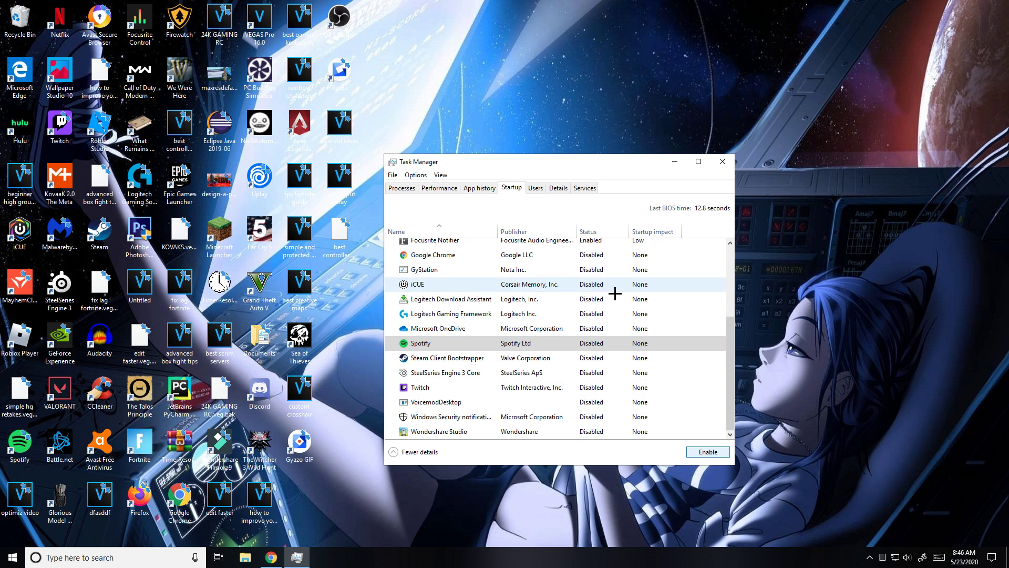
Step: Review the whole list of startup programs once more and close Task Manager
{"action": "left_click_drag", "start_coordinate": [731, 367], "coordinate": [742, 392]}
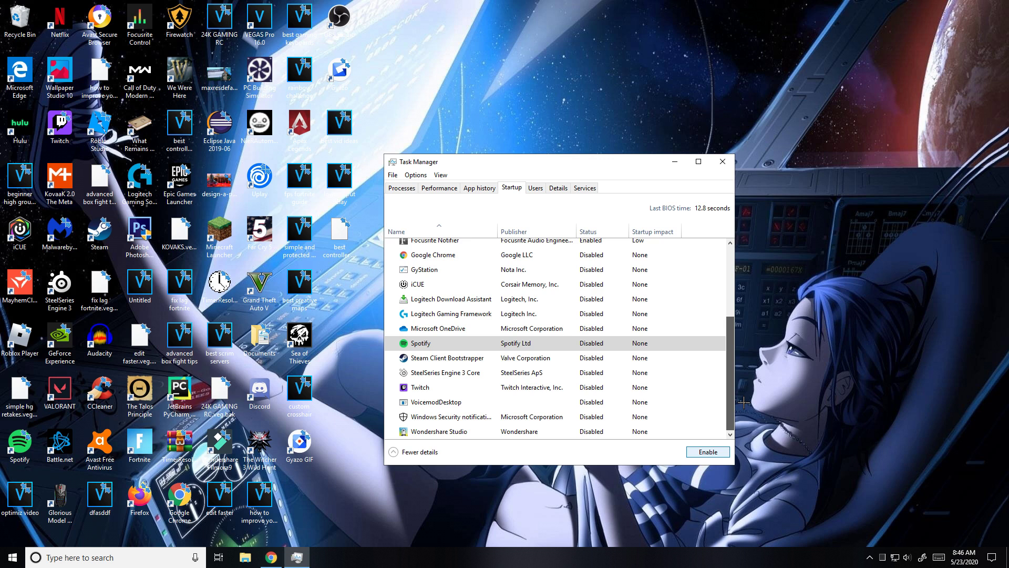
{"action": "left_click_drag", "start_coordinate": [747, 383], "coordinate": [744, 299]}
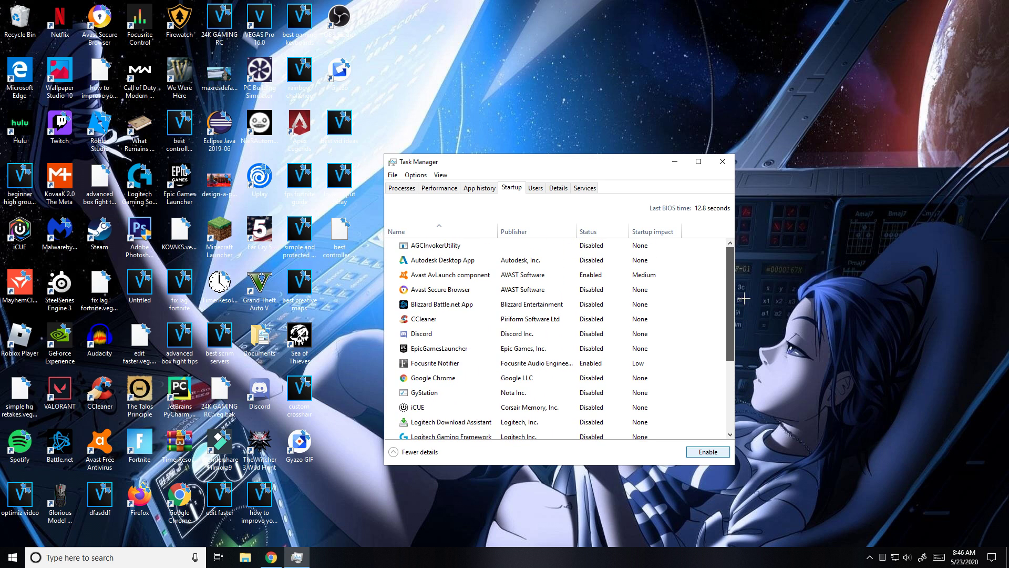
{"action": "key", "text": "alt+F4"}
Step: Search Windows for %temp% and open the user's Temp folder
{"action": "left_click", "coordinate": [131, 561]}
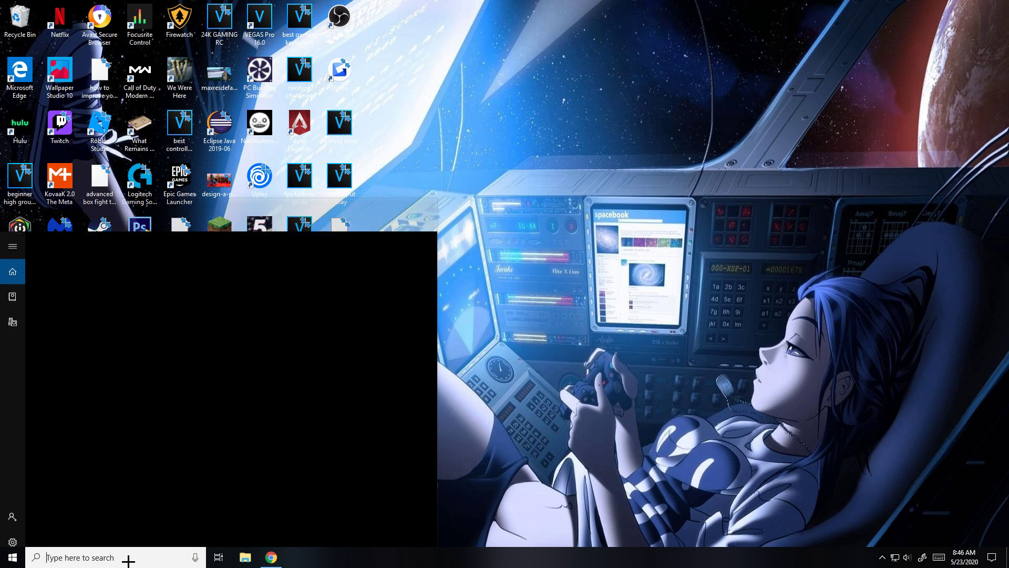
{"action": "type", "text": "%temp"}
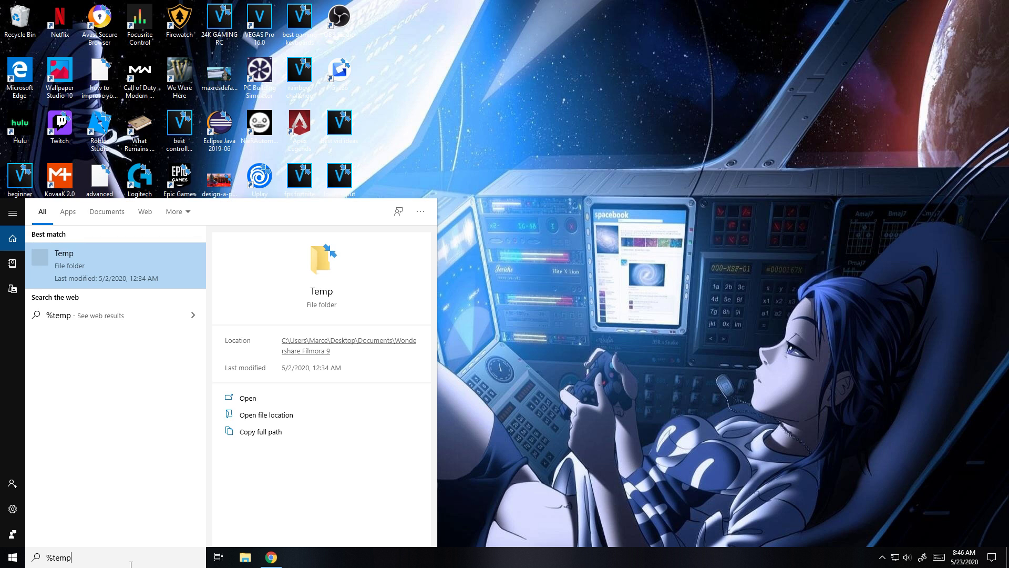
{"action": "type", "text": "%"}
{"action": "left_click", "coordinate": [117, 261]}
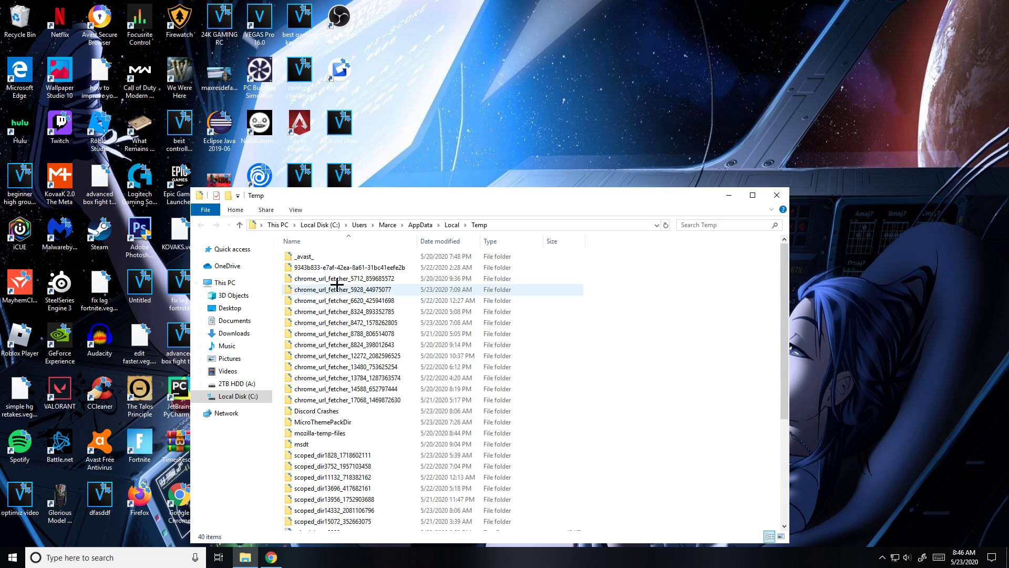
Step: Delete all files and folders in the Temp folder, dismiss the remaining deletion dialog and close the folder window
{"action": "scroll", "coordinate": [496, 293], "scroll_direction": "down", "scroll_amount": 5}
{"action": "mouse_move", "coordinate": [504, 95]}
{"action": "left_mouse_down"}
{"action": "mouse_move", "coordinate": [480, 100]}
{"action": "mouse_move", "coordinate": [516, 100]}
{"action": "left_mouse_up"}
{"action": "scroll", "coordinate": [493, 284], "scroll_direction": "up", "scroll_amount": 2}
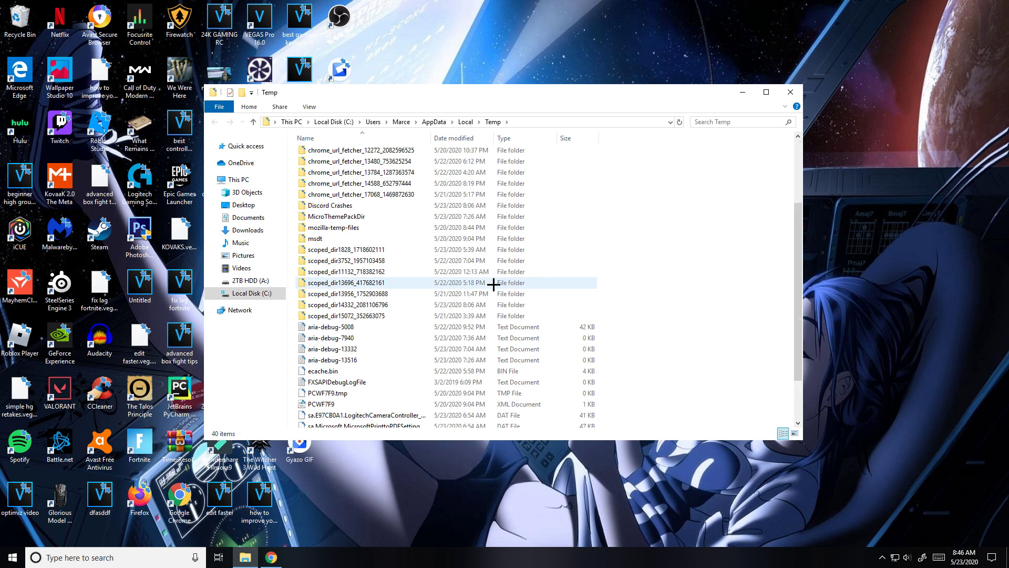
{"action": "scroll", "coordinate": [494, 284], "scroll_direction": "up", "scroll_amount": 3}
{"action": "key", "text": "ctrl+a"}
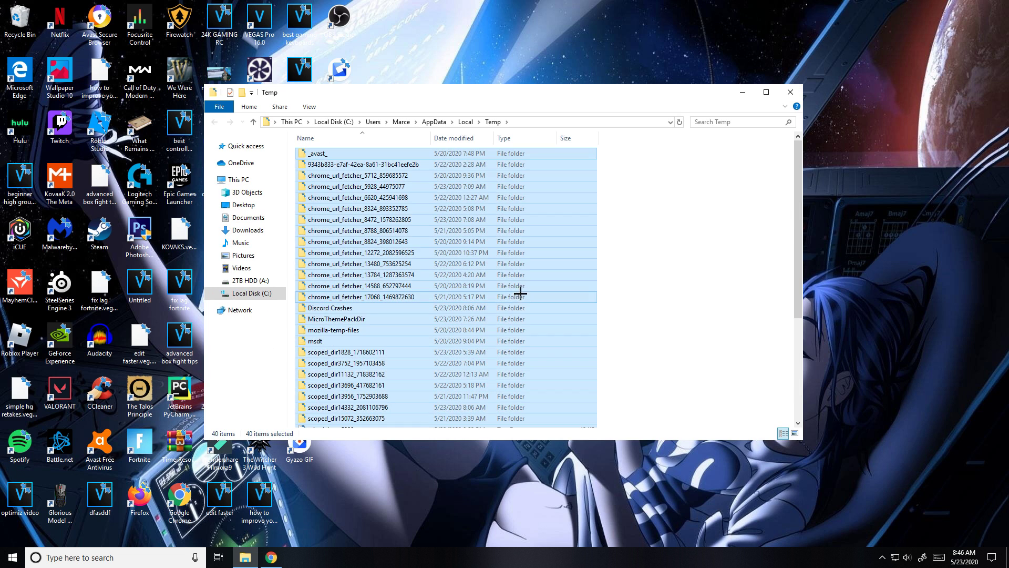
{"action": "right_click", "coordinate": [546, 197]}
{"action": "left_click", "coordinate": [600, 361]}
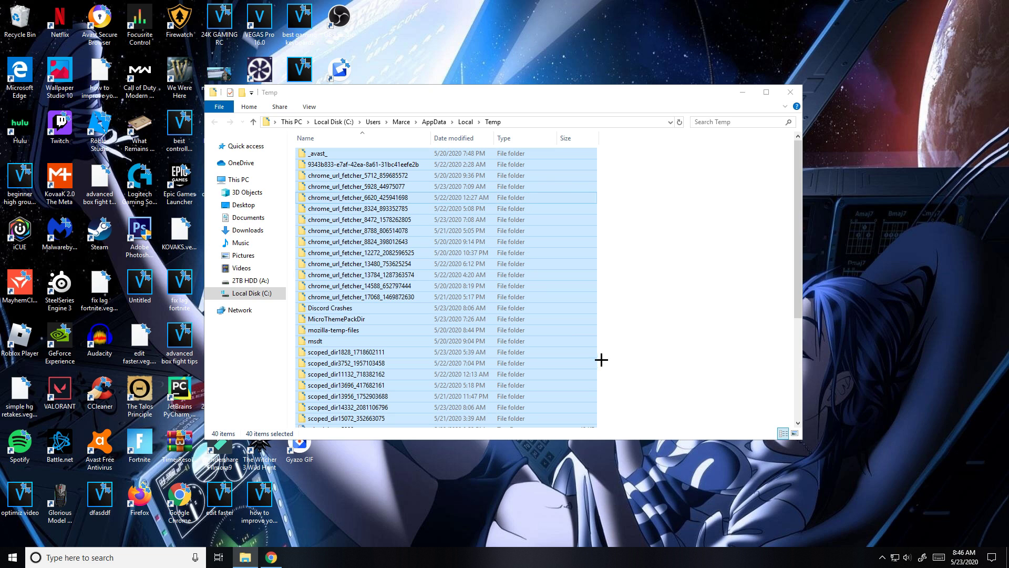
{"action": "left_click", "coordinate": [288, 252]}
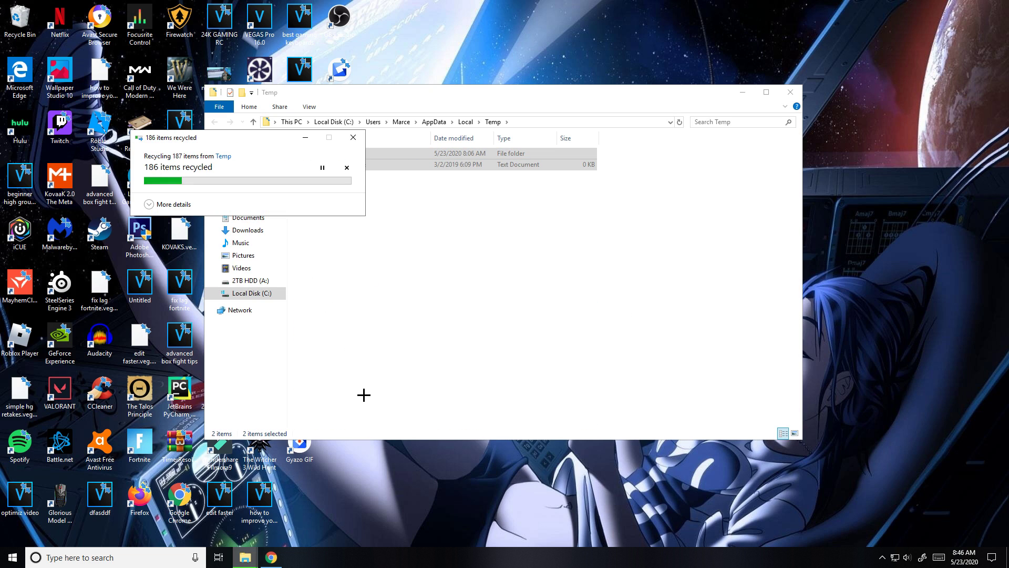
{"action": "left_click", "coordinate": [353, 137]}
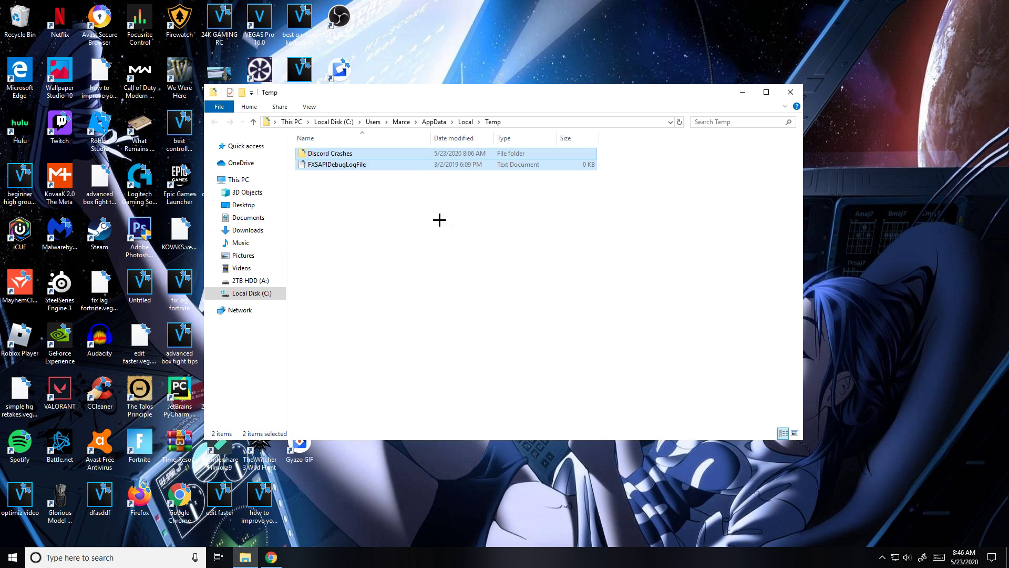
{"action": "left_click", "coordinate": [474, 209]}
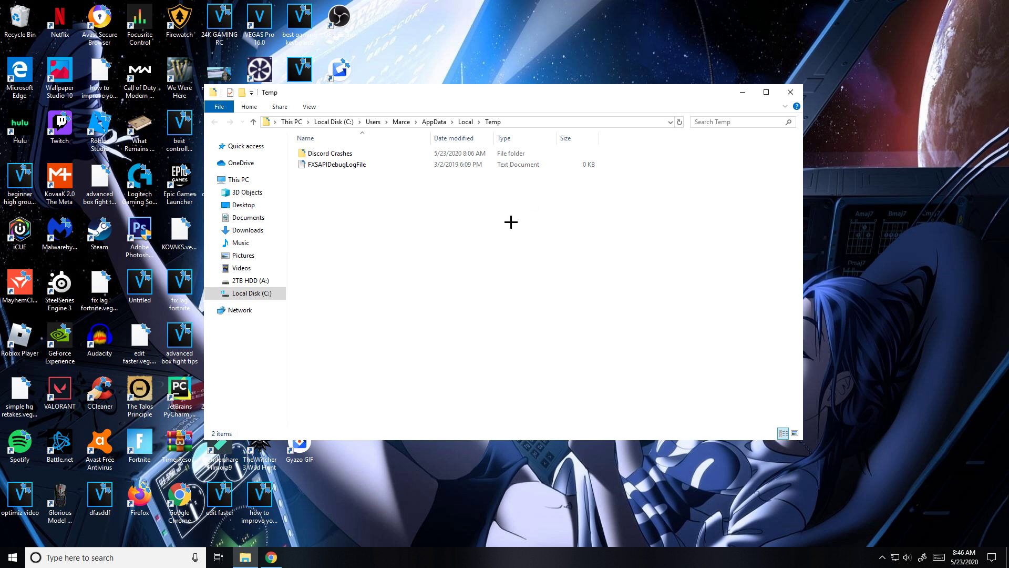
{"action": "left_click", "coordinate": [791, 93]}
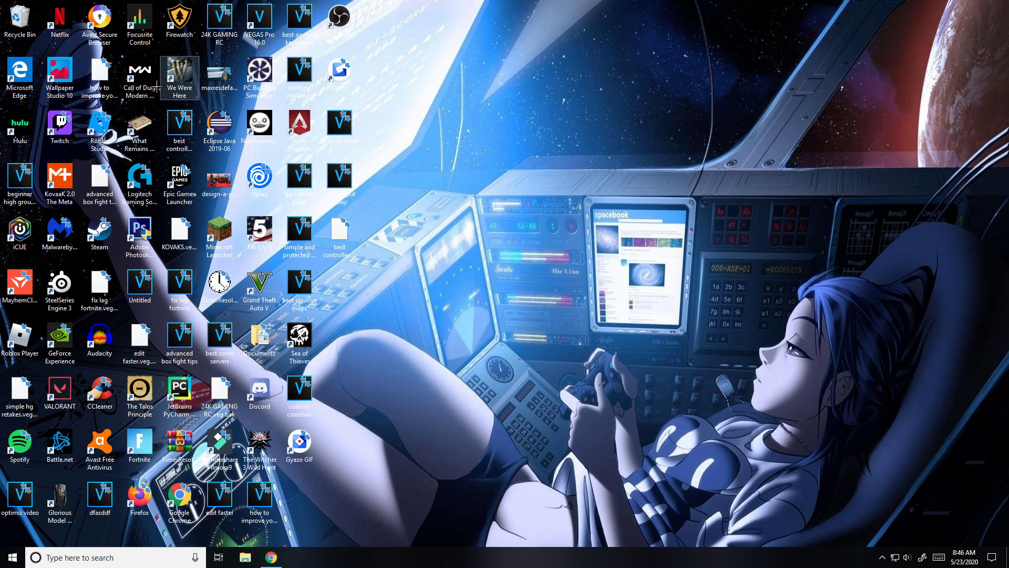
Step: Empty the Recycle Bin and confirm the permanent deletion of its items
{"action": "right_click", "coordinate": [26, 26]}
{"action": "left_click", "coordinate": [70, 46]}
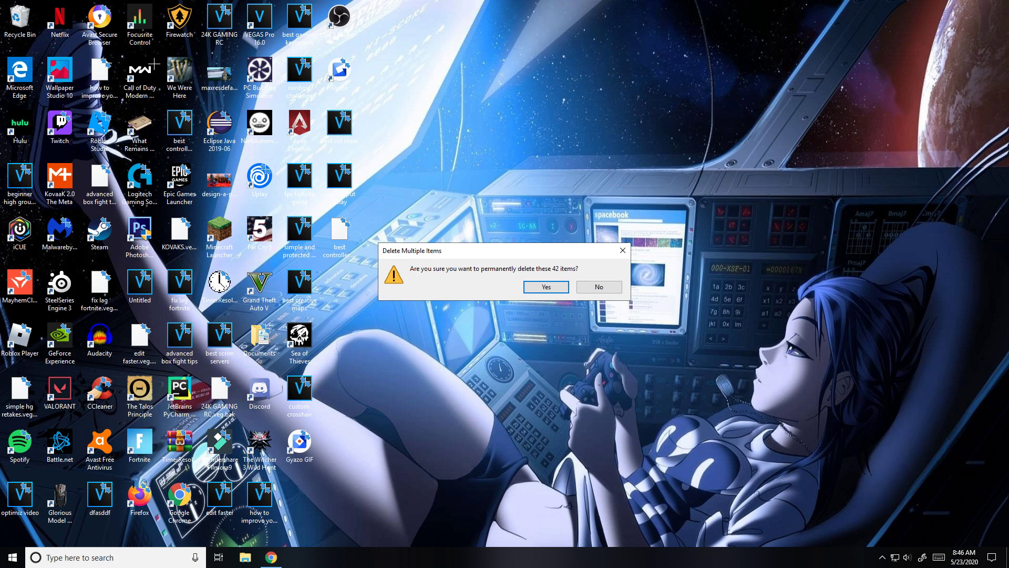
{"action": "left_click", "coordinate": [558, 287]}
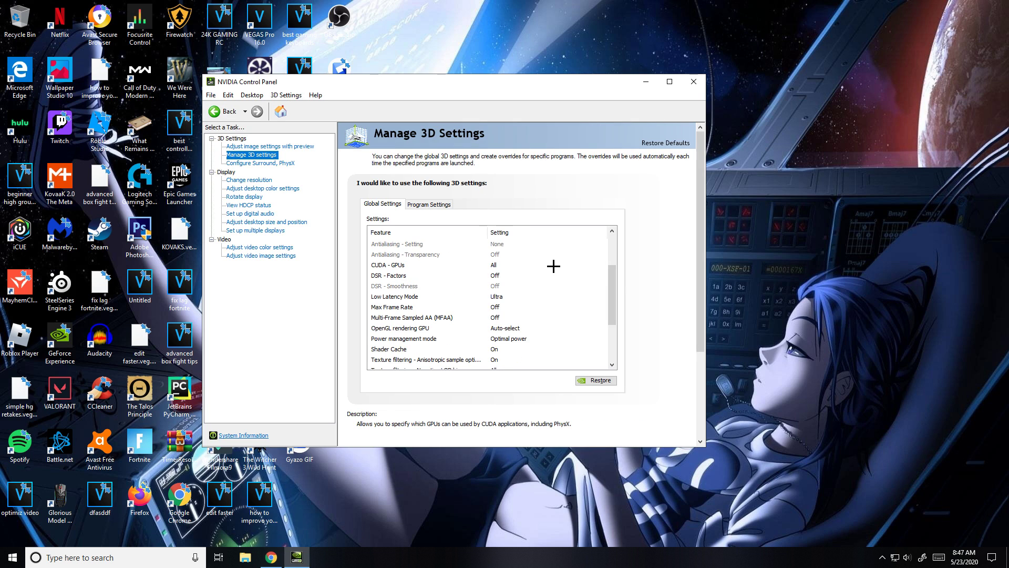
Step: Try Prefer maximum performance as the global Power management mode, and switch the mode to Adaptive
{"action": "scroll", "coordinate": [553, 266], "scroll_direction": "down", "scroll_amount": 2}
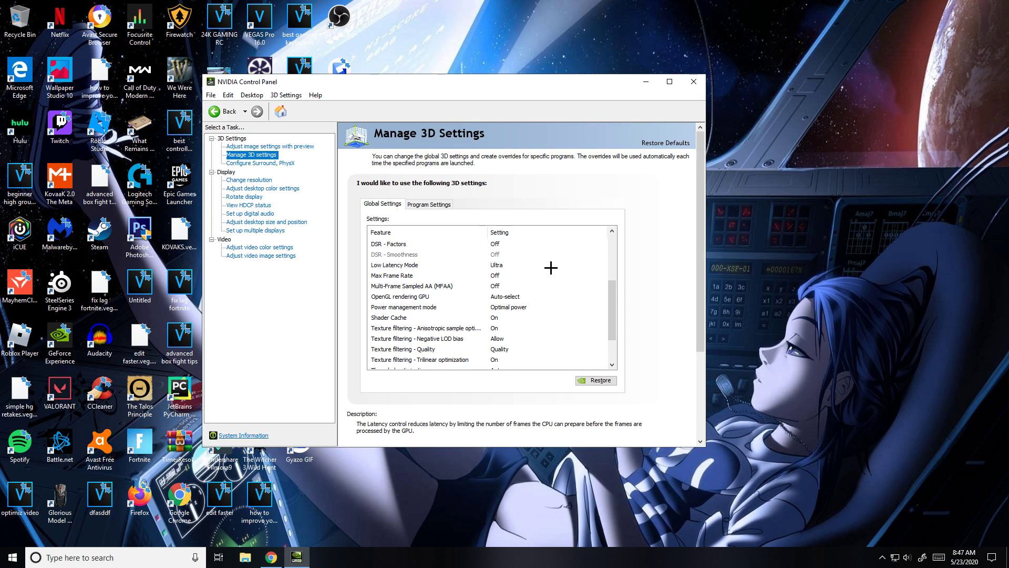
{"action": "left_click", "coordinate": [400, 278]}
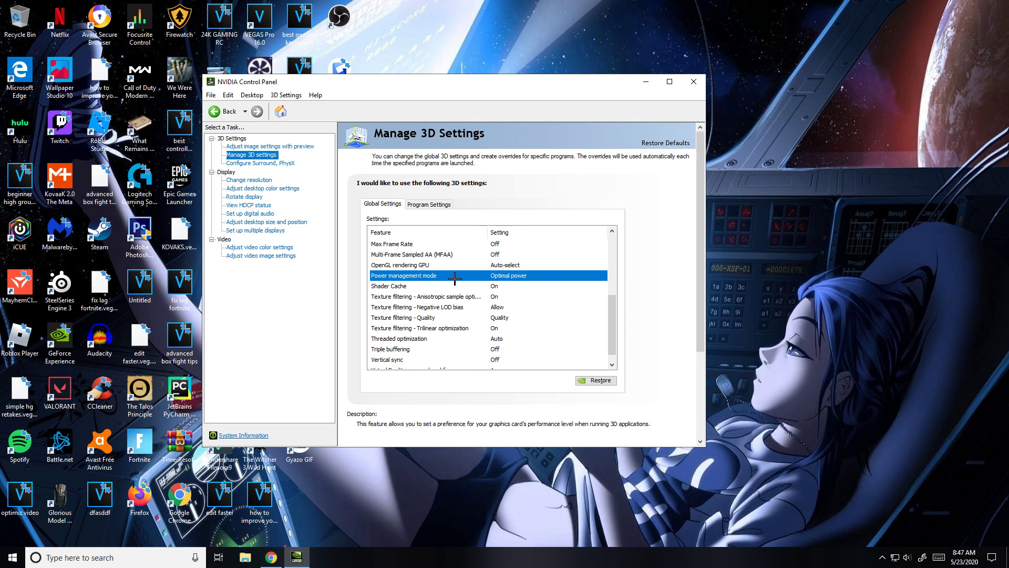
{"action": "left_click", "coordinate": [533, 276]}
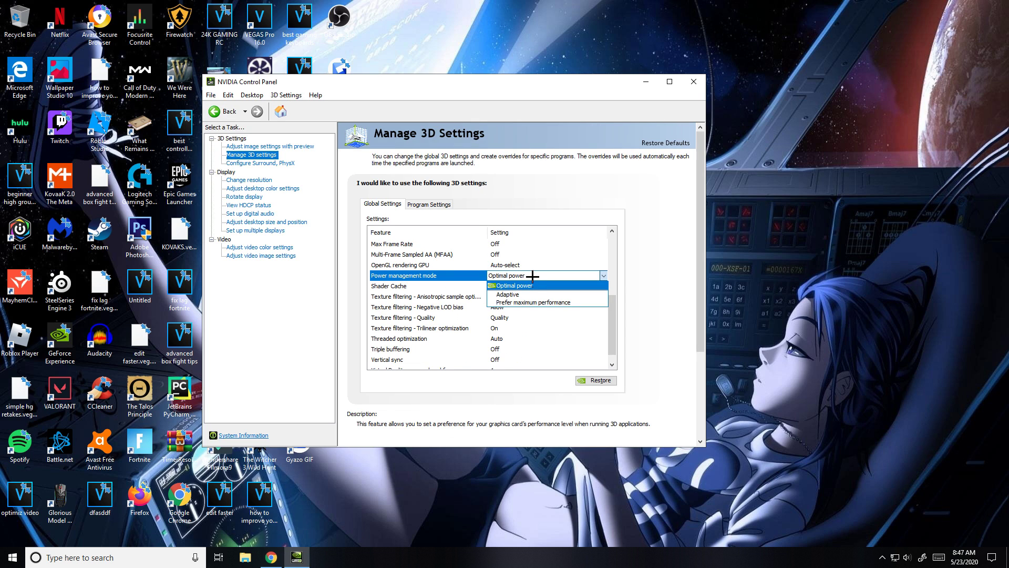
{"action": "left_click", "coordinate": [542, 303]}
{"action": "scroll", "coordinate": [544, 301], "scroll_direction": "down", "scroll_amount": 5}
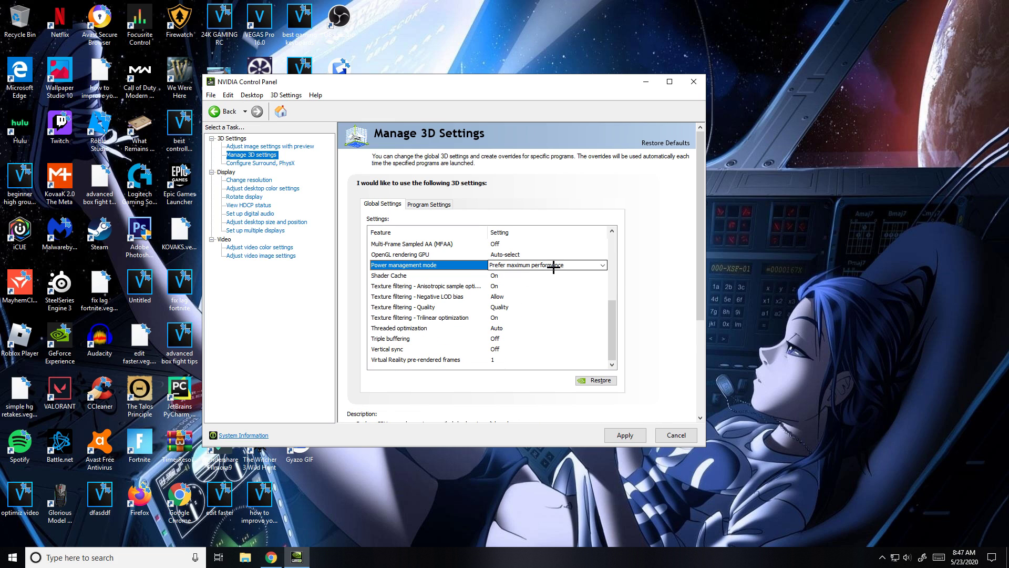
{"action": "scroll", "coordinate": [556, 300], "scroll_direction": "up", "scroll_amount": 3}
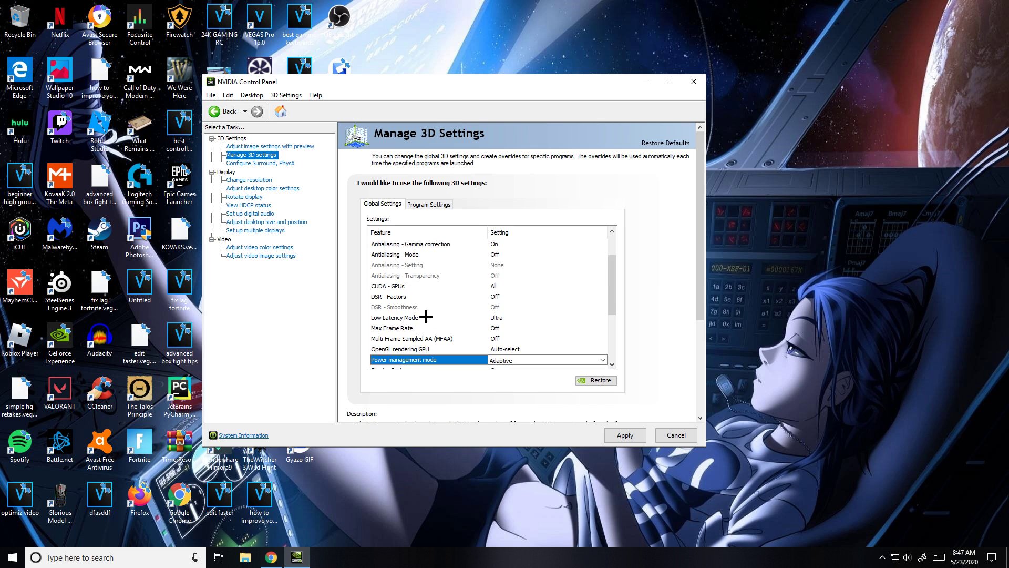
Step: Set the global Low Latency Mode to Ultra and apply the changed 3D settings
{"action": "left_click", "coordinate": [504, 317]}
{"action": "left_click", "coordinate": [547, 317]}
{"action": "left_click", "coordinate": [527, 341]}
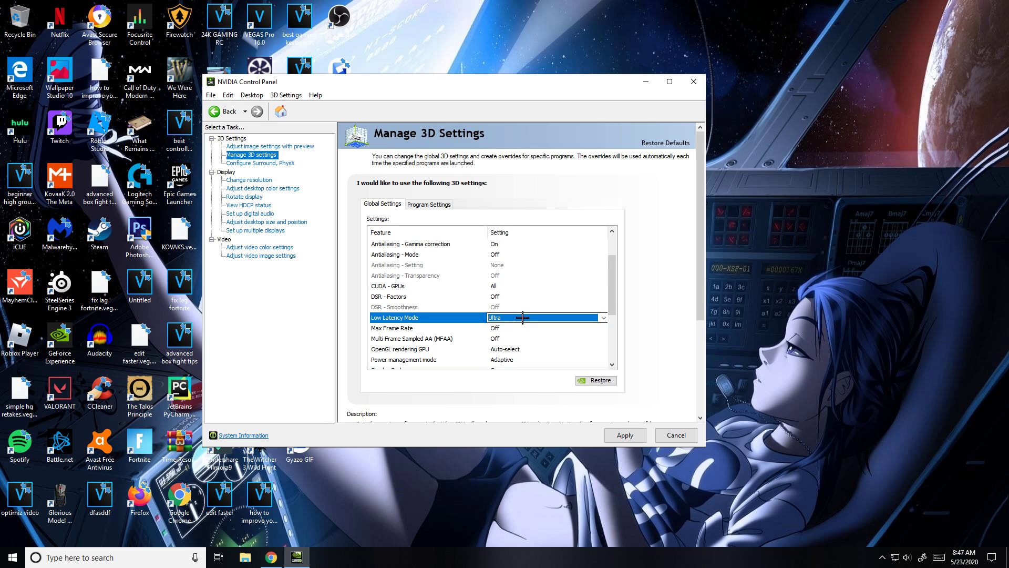
{"action": "left_click", "coordinate": [531, 317]}
{"action": "left_click", "coordinate": [527, 343]}
{"action": "scroll", "coordinate": [589, 342], "scroll_direction": "down", "scroll_amount": 1}
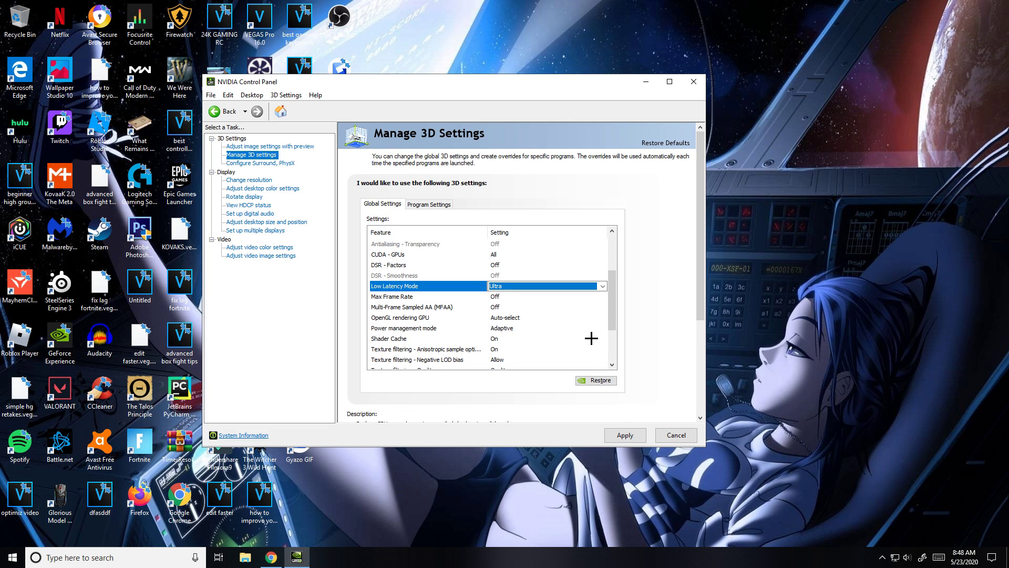
{"action": "scroll", "coordinate": [592, 338], "scroll_direction": "up", "scroll_amount": 1}
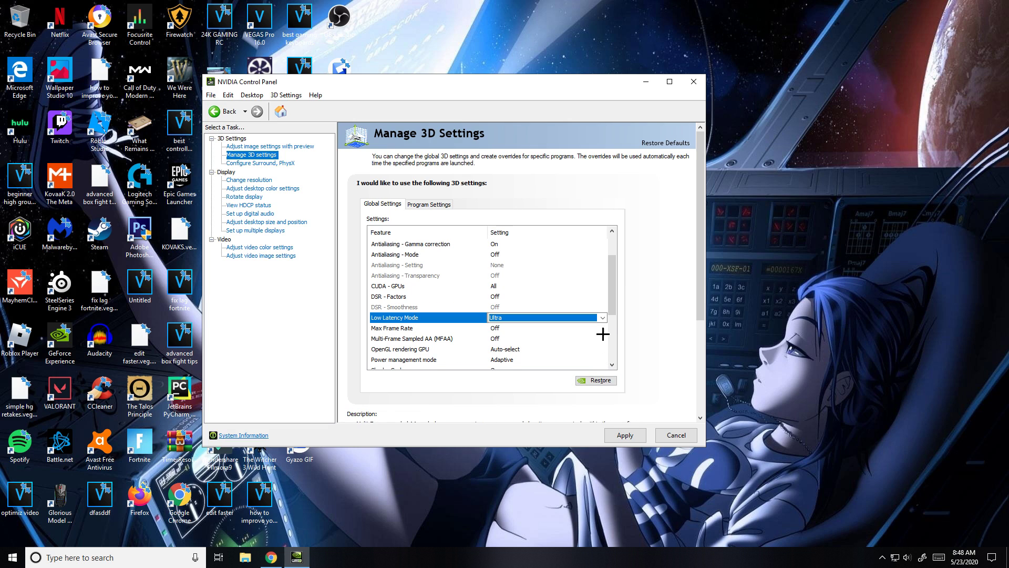
{"action": "left_click", "coordinate": [625, 435]}
Step: Adjust the image settings with preview to use my preference, trying Quality before setting the emphasis to Performance
{"action": "left_click", "coordinate": [255, 146]}
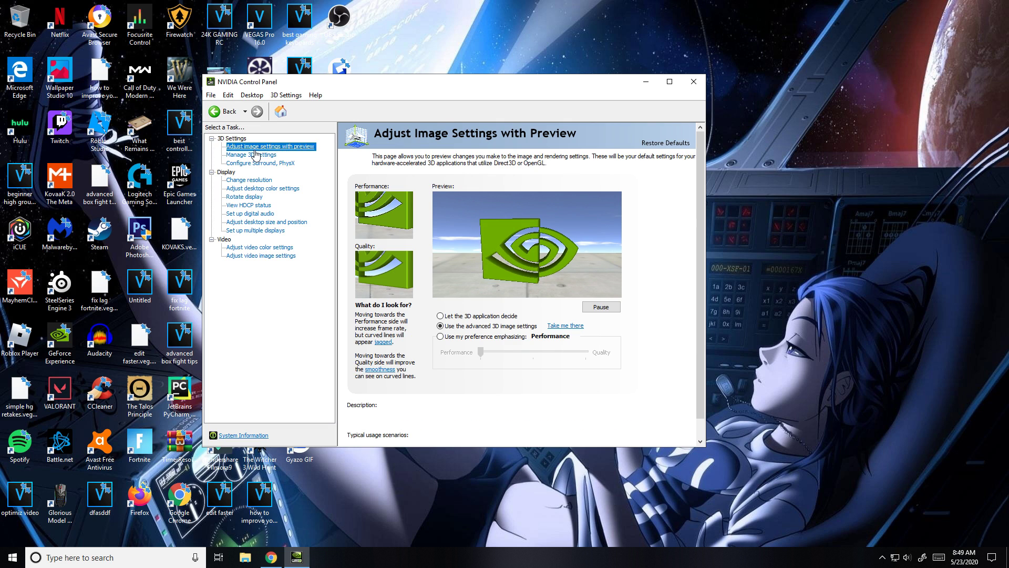
{"action": "mouse_move", "coordinate": [461, 329]}
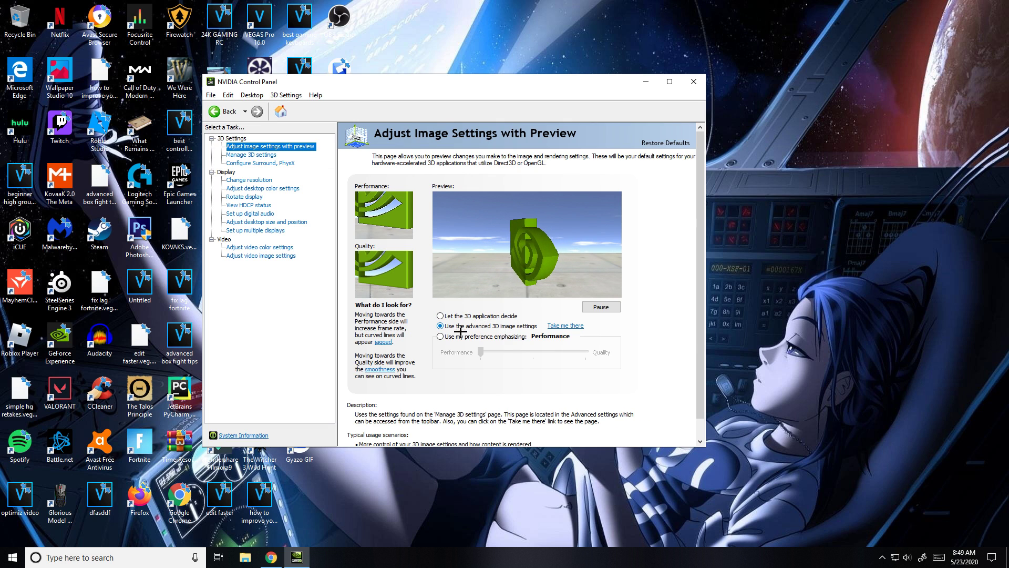
{"action": "left_click", "coordinate": [440, 336]}
{"action": "left_click_drag", "start_coordinate": [483, 352], "coordinate": [615, 353]}
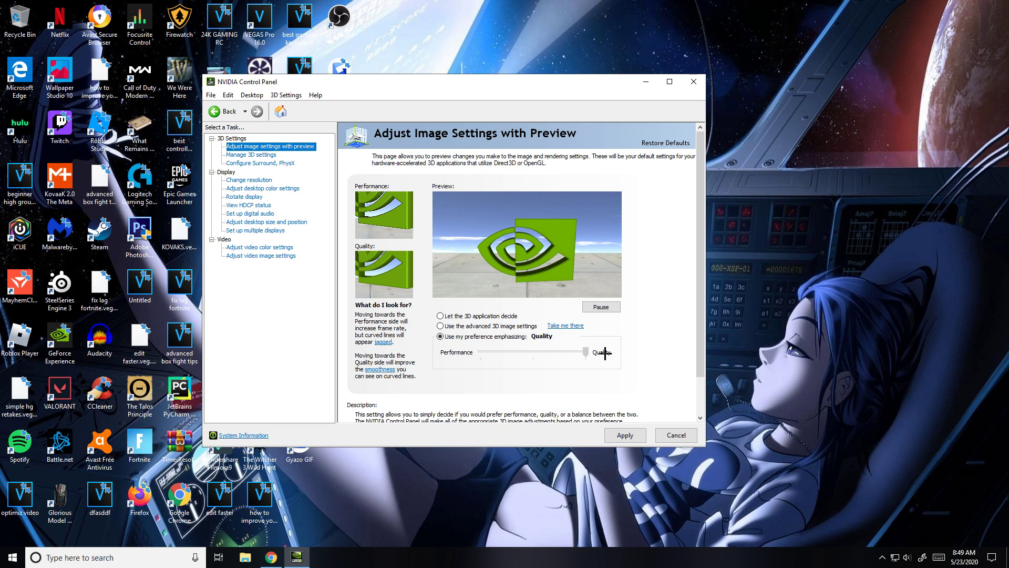
{"action": "left_click_drag", "start_coordinate": [513, 355], "coordinate": [359, 353]}
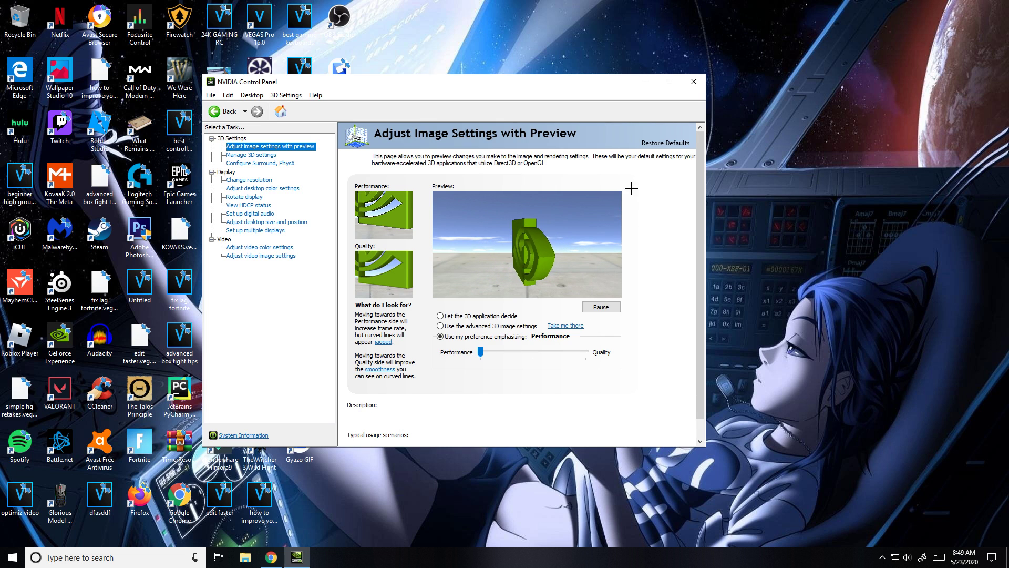
Step: Search Windows for the Background apps settings, open them and check which apps may run in the background
{"action": "key", "text": "super"}
{"action": "type", "text": "back"}
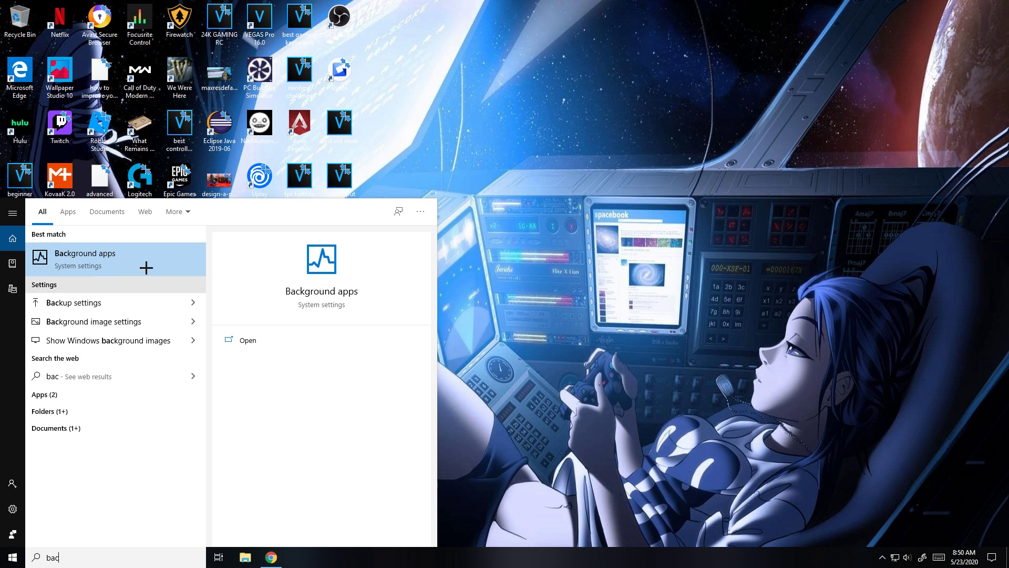
{"action": "left_click", "coordinate": [155, 256]}
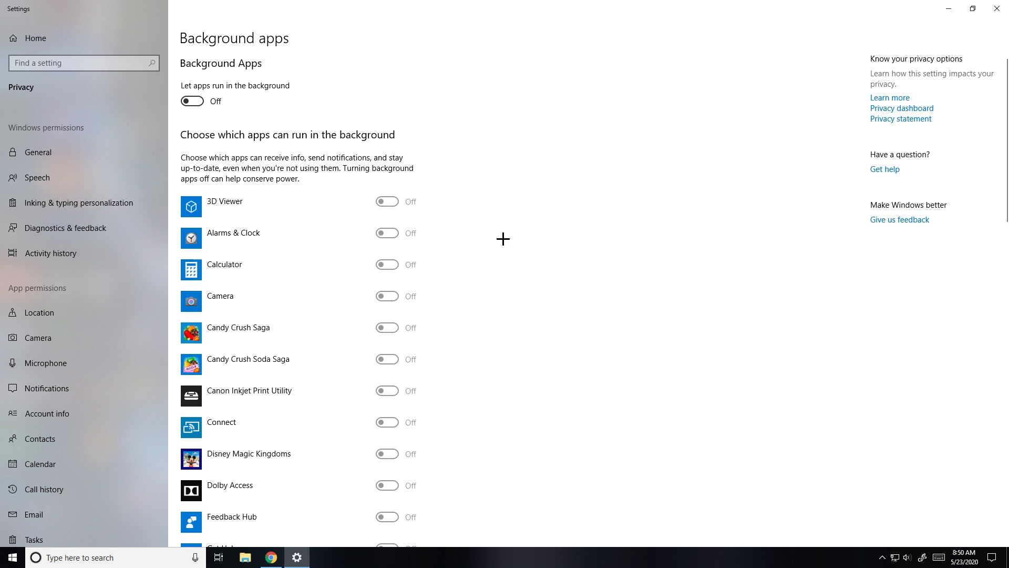
{"action": "scroll", "coordinate": [503, 238], "scroll_direction": "down", "scroll_amount": 15}
{"action": "scroll", "coordinate": [510, 305], "scroll_direction": "up", "scroll_amount": 10}
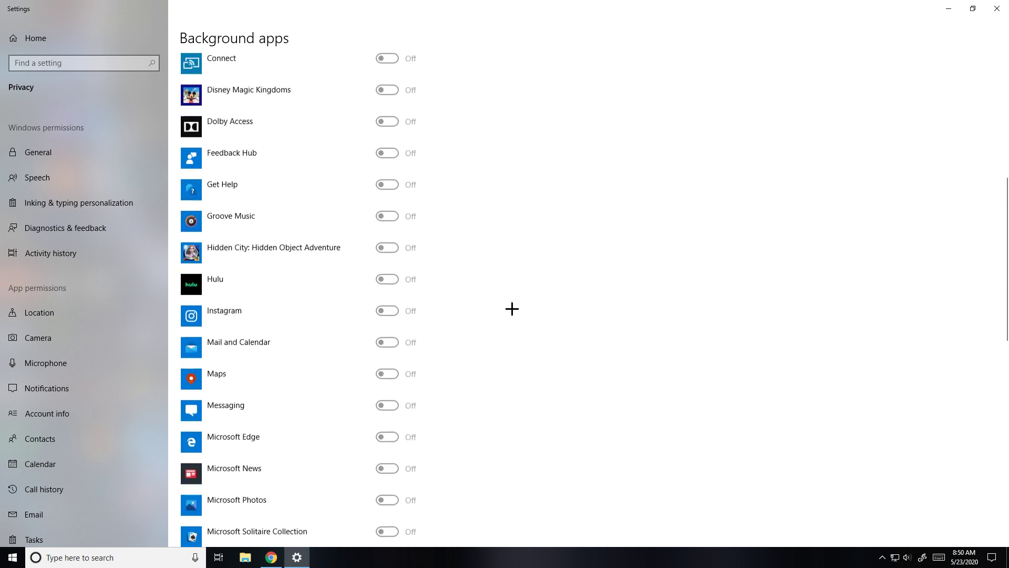
{"action": "scroll", "coordinate": [508, 305], "scroll_direction": "up", "scroll_amount": 5}
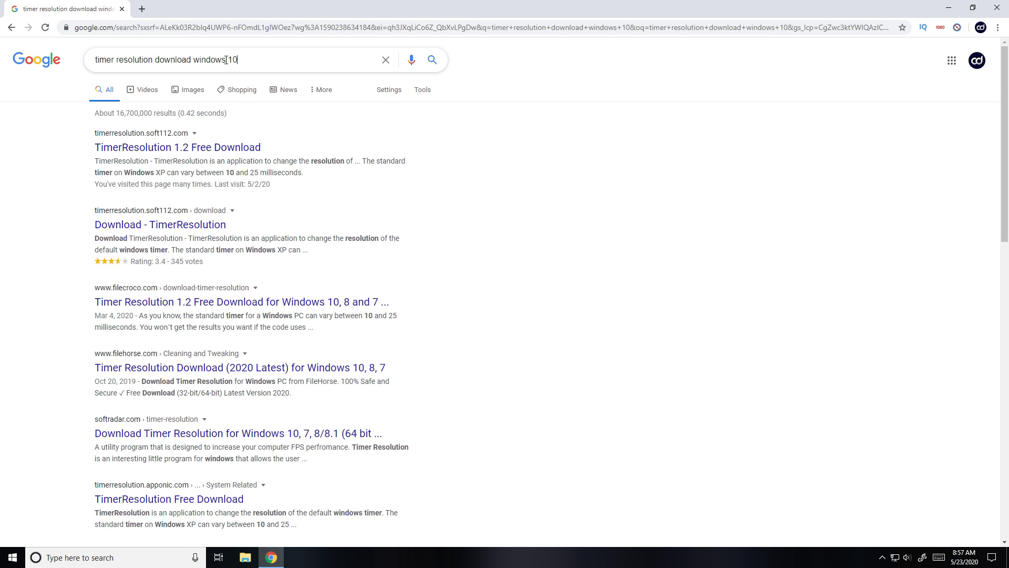
Step: Open the TimerResolution 1.2 Free Download page from the Google results for "timer resolution download windows 10"
{"action": "triple_click", "coordinate": [257, 59]}
{"action": "left_click", "coordinate": [324, 62]}
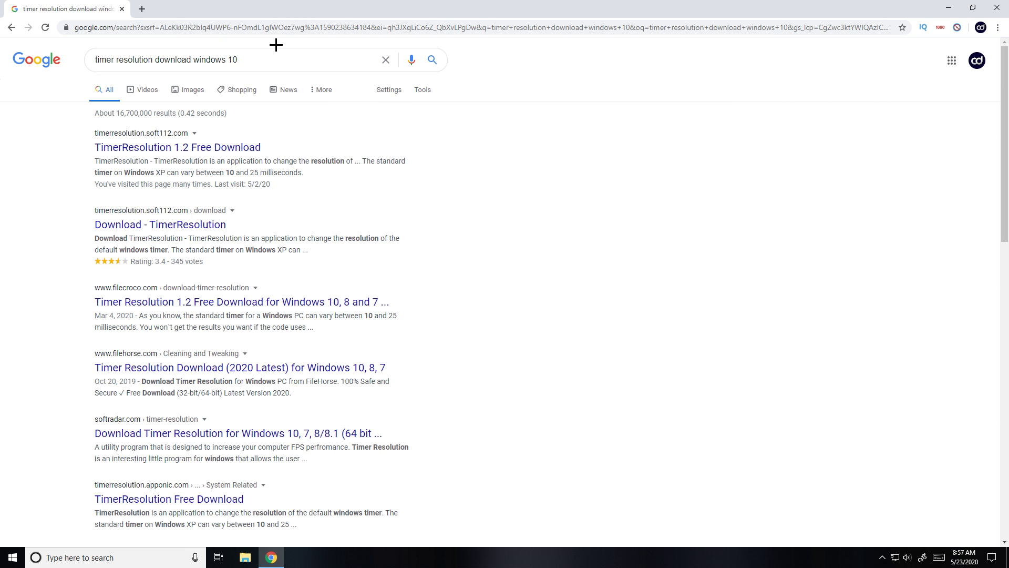
{"action": "left_click", "coordinate": [168, 149]}
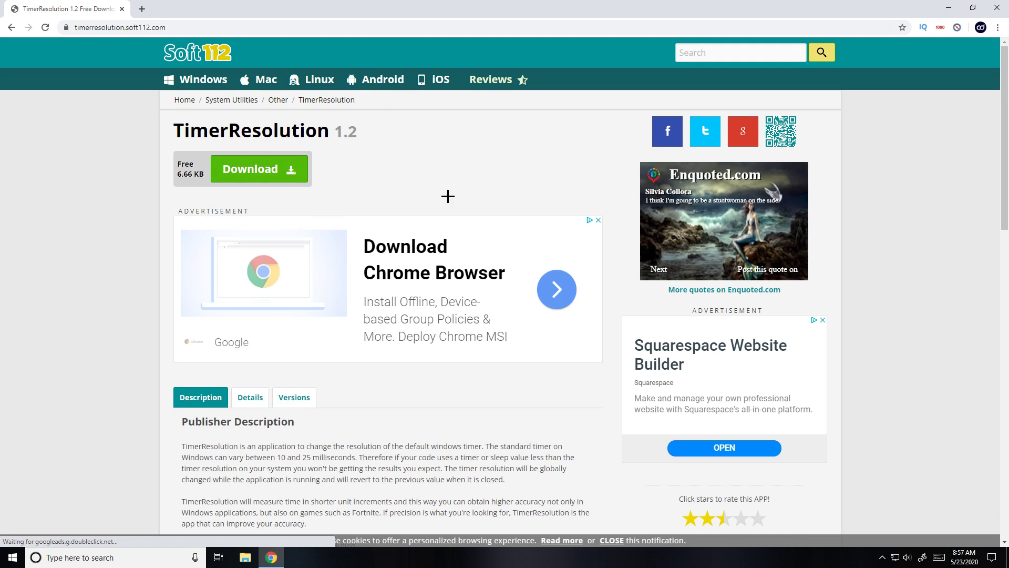
Step: Read the publisher description of TimerResolution and check the page's download option and web address
{"action": "scroll", "coordinate": [448, 196], "scroll_direction": "down", "scroll_amount": 3}
{"action": "left_click_drag", "start_coordinate": [573, 422], "coordinate": [311, 289]}
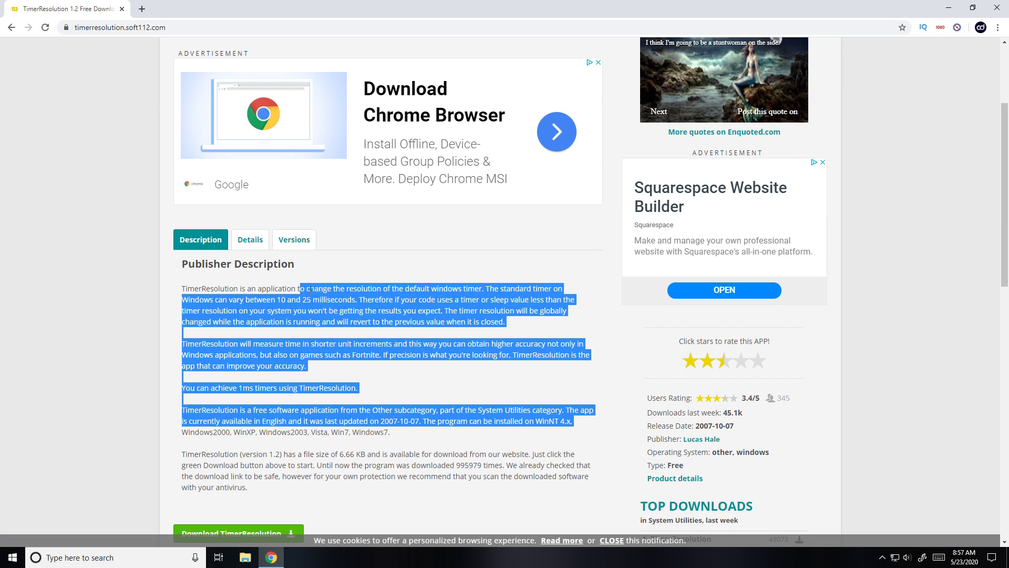
{"action": "left_click", "coordinate": [528, 284]}
{"action": "left_click_drag", "start_coordinate": [489, 289], "coordinate": [564, 336]}
{"action": "left_click", "coordinate": [440, 324]}
{"action": "scroll", "coordinate": [440, 324], "scroll_direction": "up", "scroll_amount": 3}
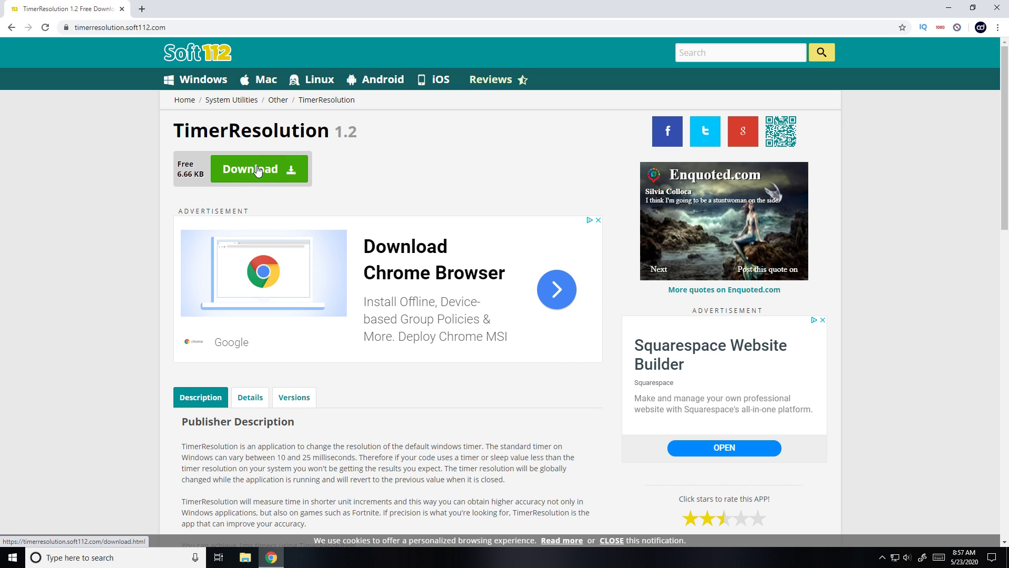
{"action": "left_click", "coordinate": [68, 21]}
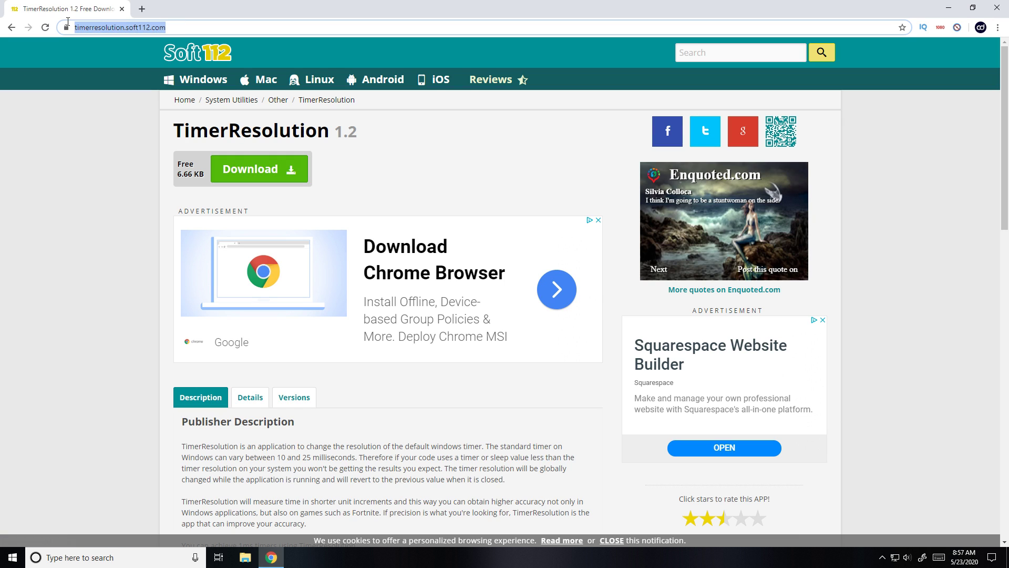
{"action": "left_click", "coordinate": [119, 97]}
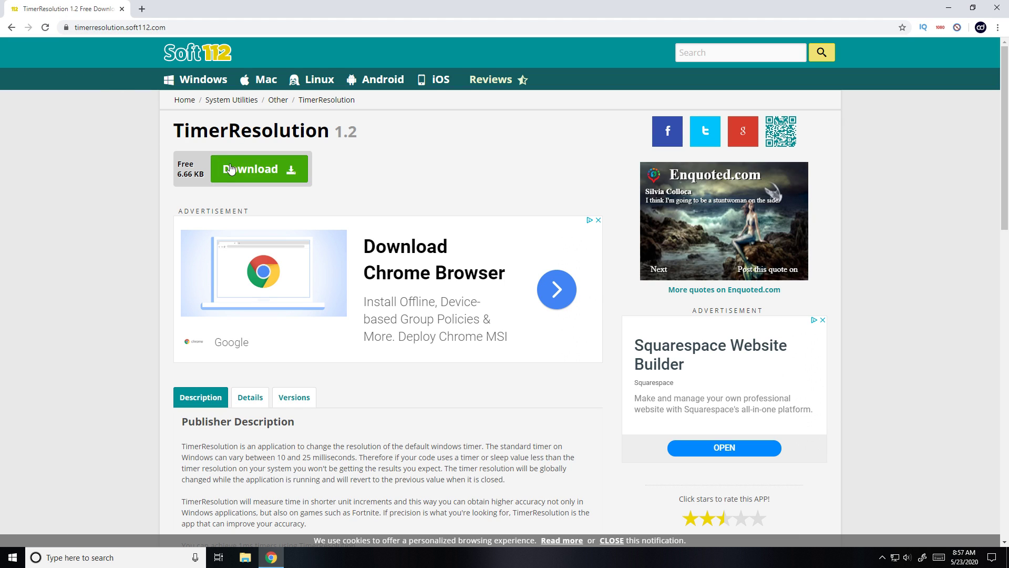
Step: Minimize the browser, launch TimerResolution from the desktop and set the timer to its maximum resolution
{"action": "left_click", "coordinate": [948, 8]}
{"action": "left_click_drag", "start_coordinate": [219, 279], "coordinate": [499, 280]}
{"action": "double_click", "coordinate": [498, 282]}
{"action": "left_click_drag", "start_coordinate": [513, 227], "coordinate": [499, 209]}
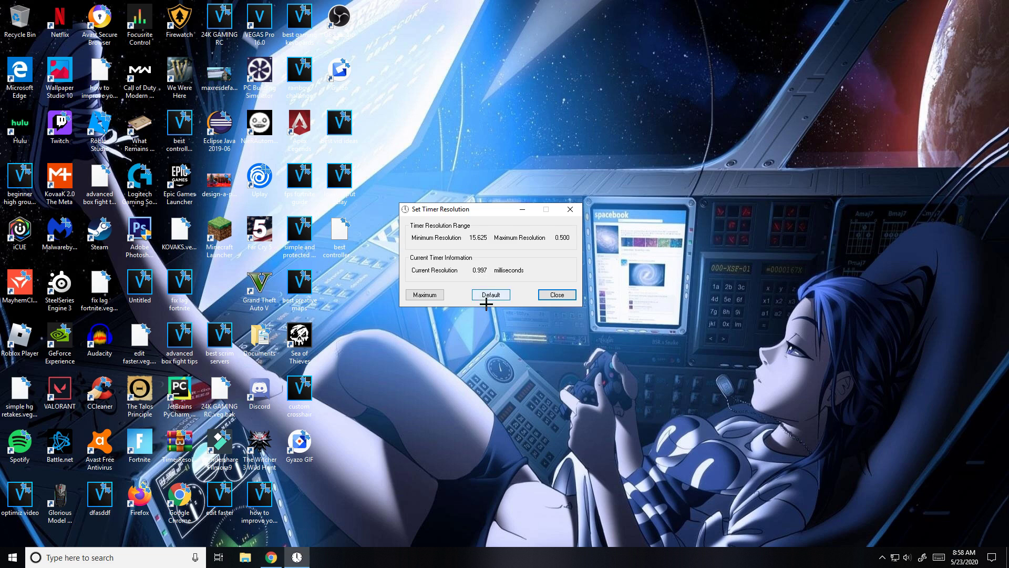
{"action": "left_click", "coordinate": [426, 295]}
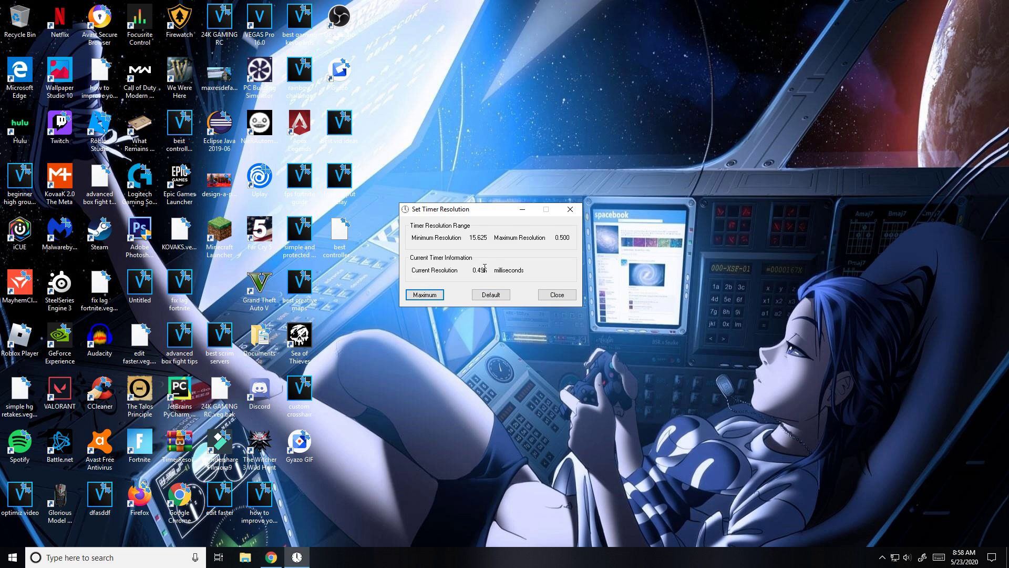
Step: Keep the timer at Maximum with its window minimized, and move the TimerResolution icon back among the other desktop icons
{"action": "left_click", "coordinate": [523, 210]}
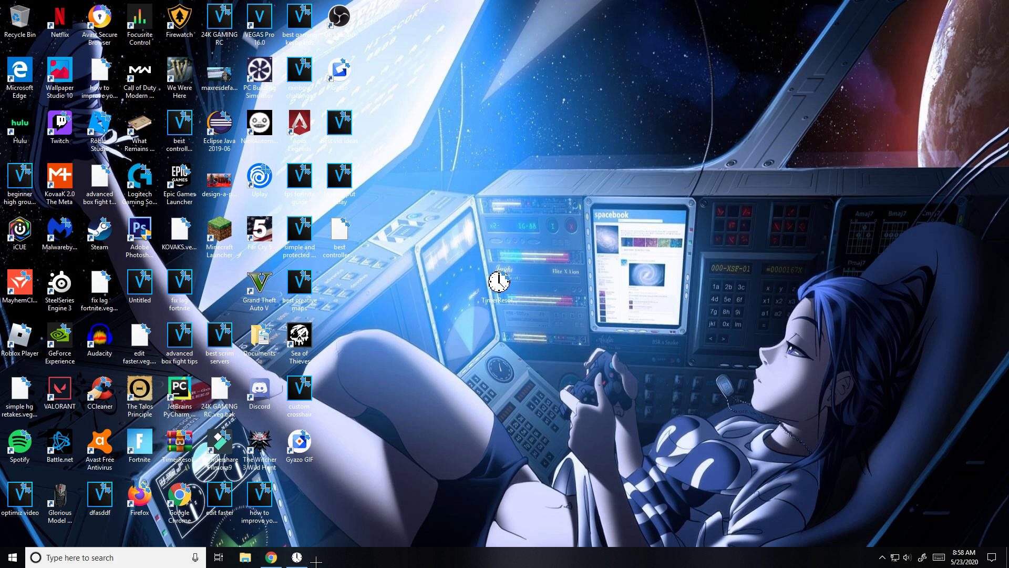
{"action": "left_click", "coordinate": [297, 557]}
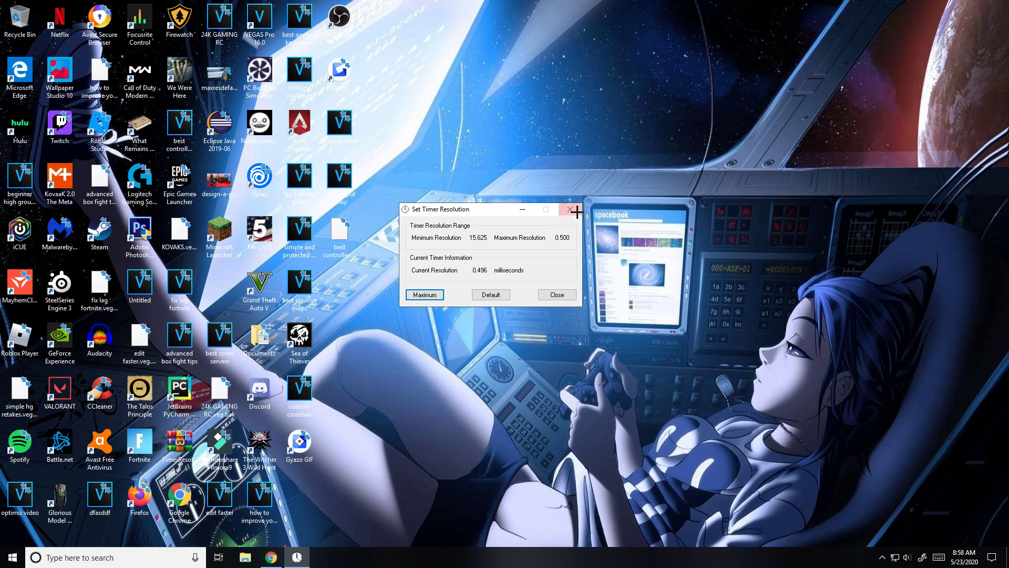
{"action": "left_click", "coordinate": [522, 209]}
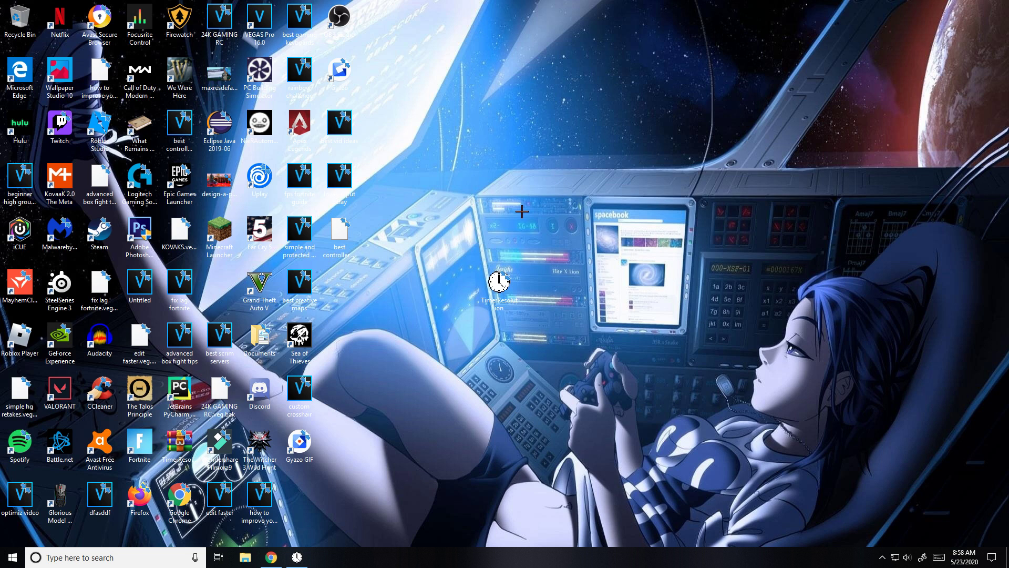
{"action": "left_click", "coordinate": [297, 557]}
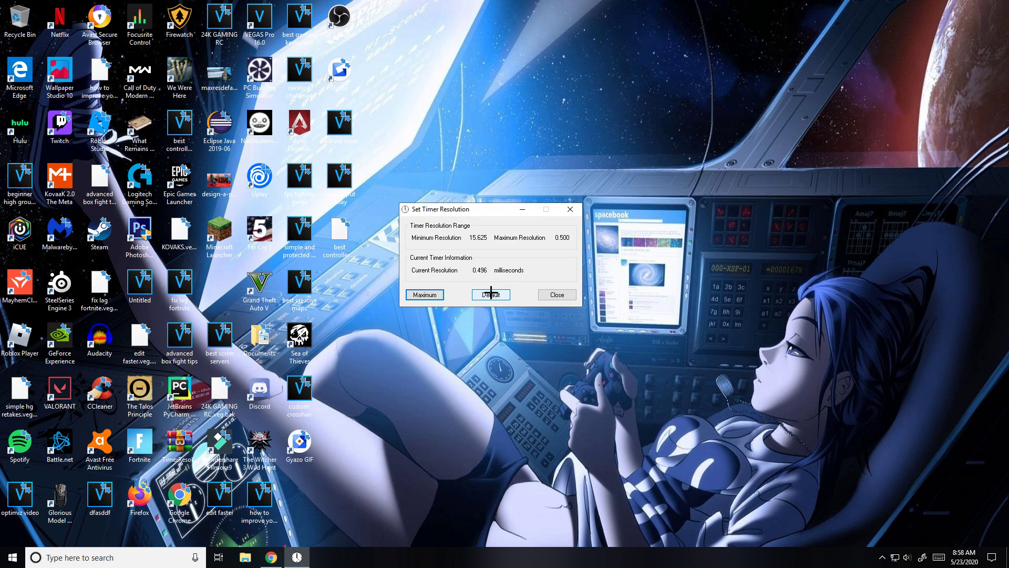
{"action": "left_click", "coordinate": [420, 295]}
{"action": "left_click", "coordinate": [516, 212]}
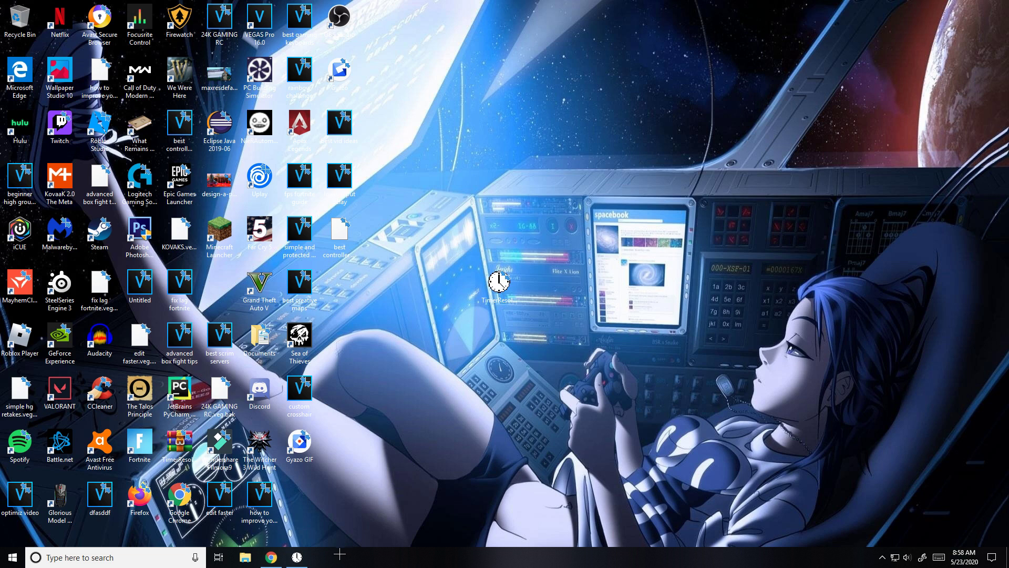
{"action": "left_click_drag", "start_coordinate": [497, 284], "coordinate": [218, 297]}
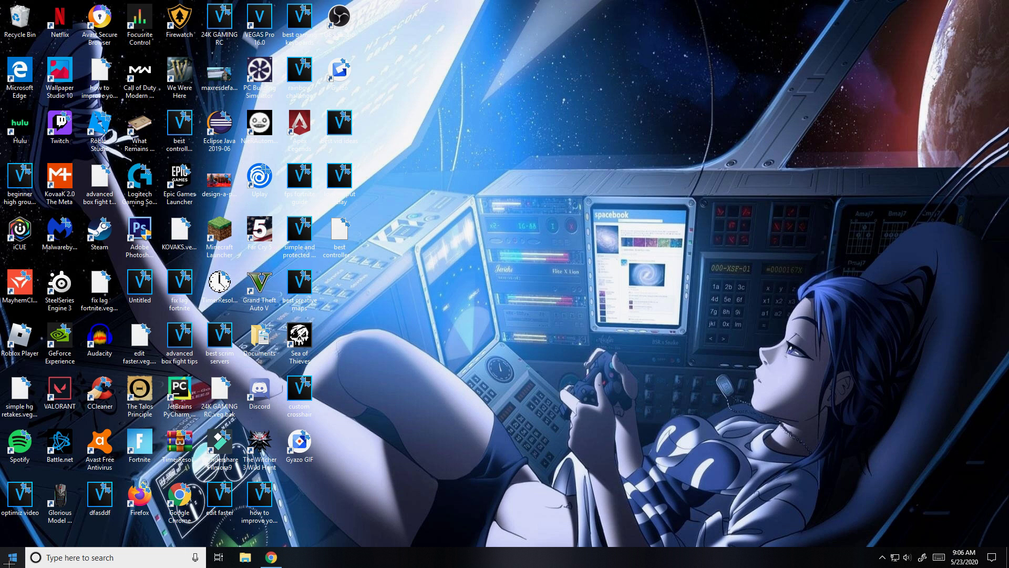
Step: Open the Gaming section of Windows Settings and check the Game bar recording and broadcast options
{"action": "left_click", "coordinate": [12, 557]}
{"action": "left_click", "coordinate": [12, 508]}
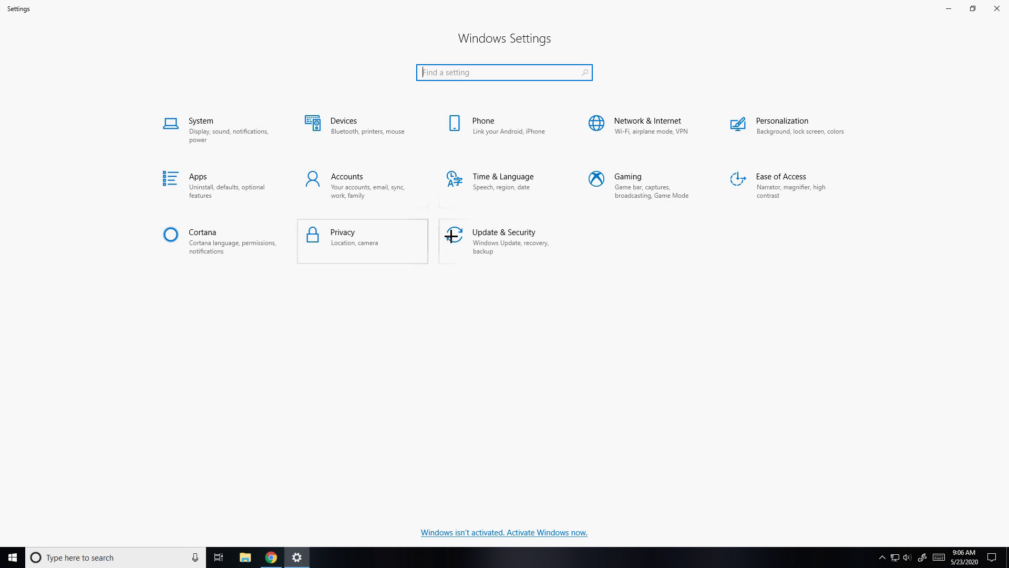
{"action": "left_click", "coordinate": [633, 185]}
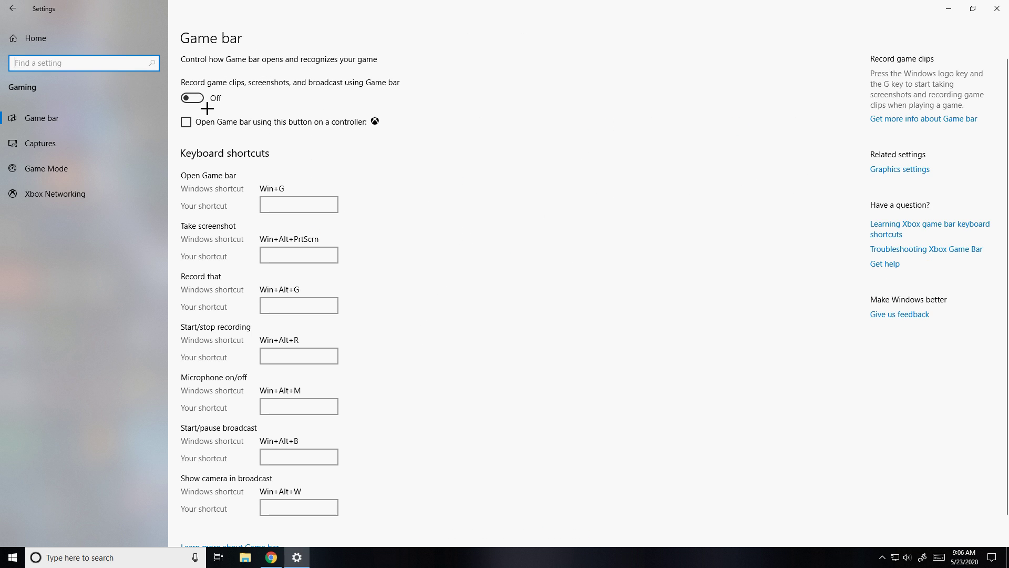
{"action": "scroll", "coordinate": [308, 179], "scroll_direction": "down", "scroll_amount": 1}
{"action": "scroll", "coordinate": [304, 186], "scroll_direction": "up", "scroll_amount": 1}
Step: In Graphics settings, add FortniteClient-Win64-Shipping from C:\Program Files\Fortnite\FortniteGame\Binaries\Win64 as a classic app
{"action": "left_click", "coordinate": [902, 171]}
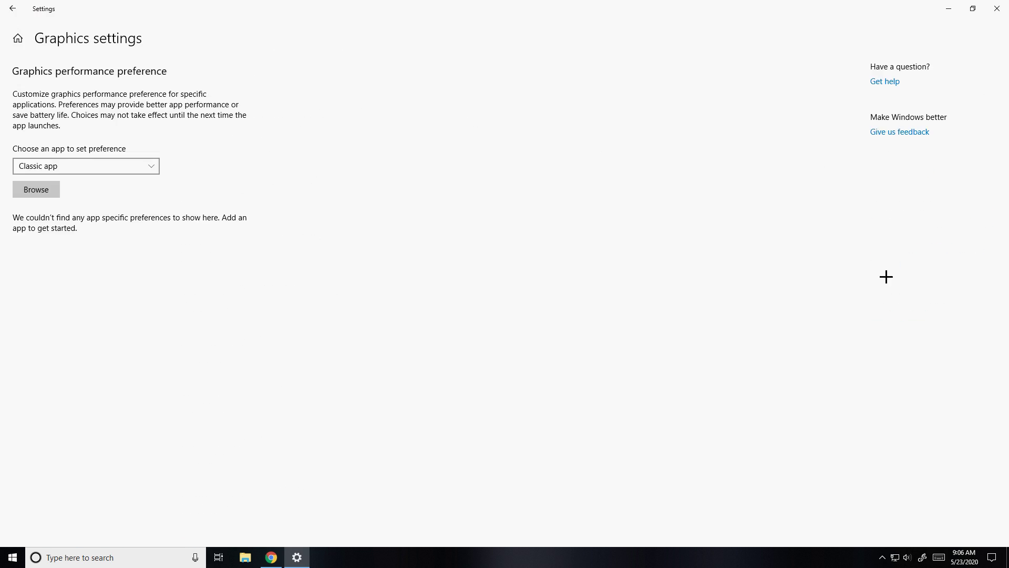
{"action": "left_click", "coordinate": [48, 190]}
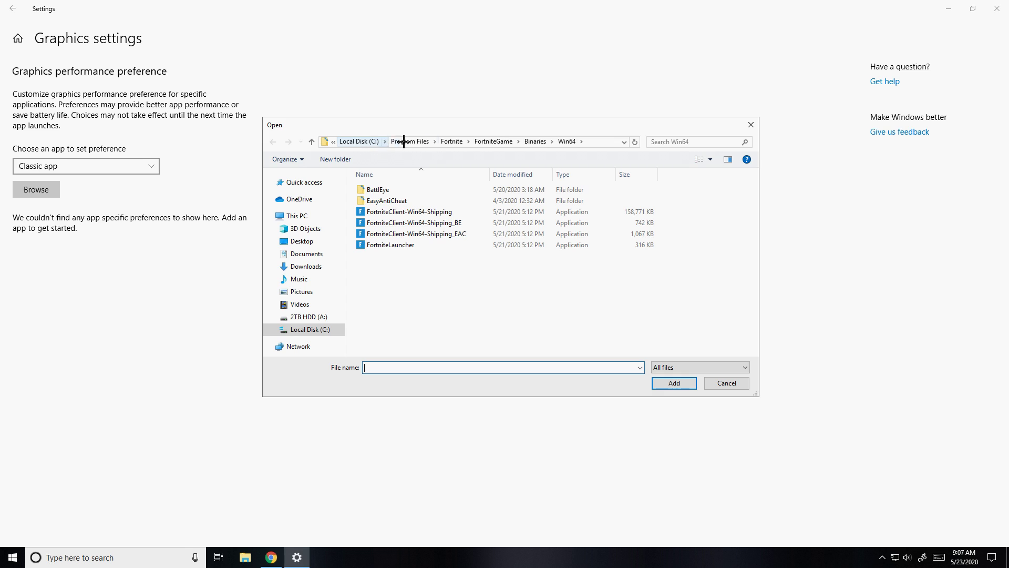
{"action": "left_click", "coordinate": [358, 142]}
{"action": "left_click", "coordinate": [402, 223]}
{"action": "double_click", "coordinate": [402, 223]}
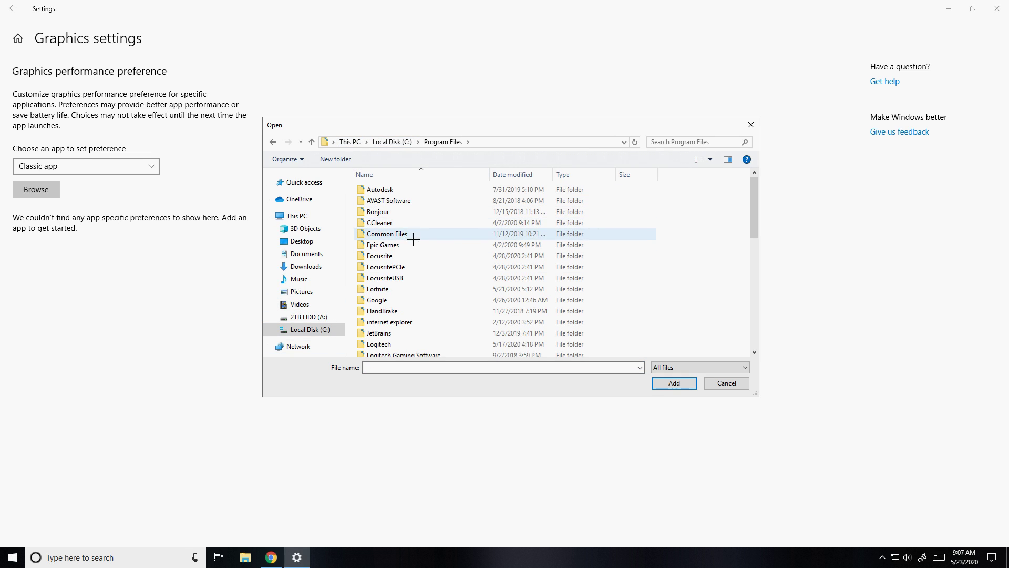
{"action": "double_click", "coordinate": [410, 289]}
{"action": "double_click", "coordinate": [407, 212]}
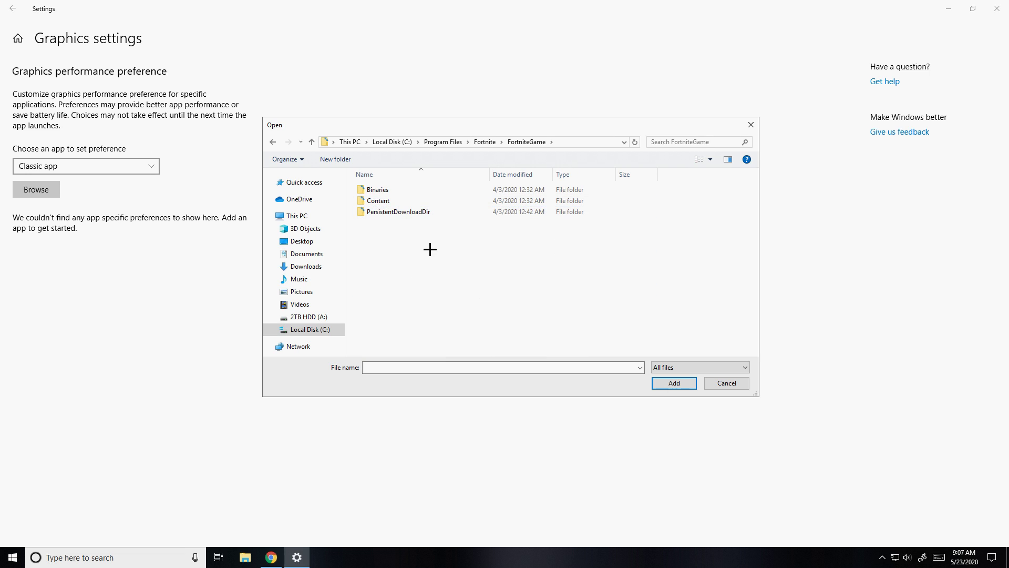
{"action": "double_click", "coordinate": [415, 191]}
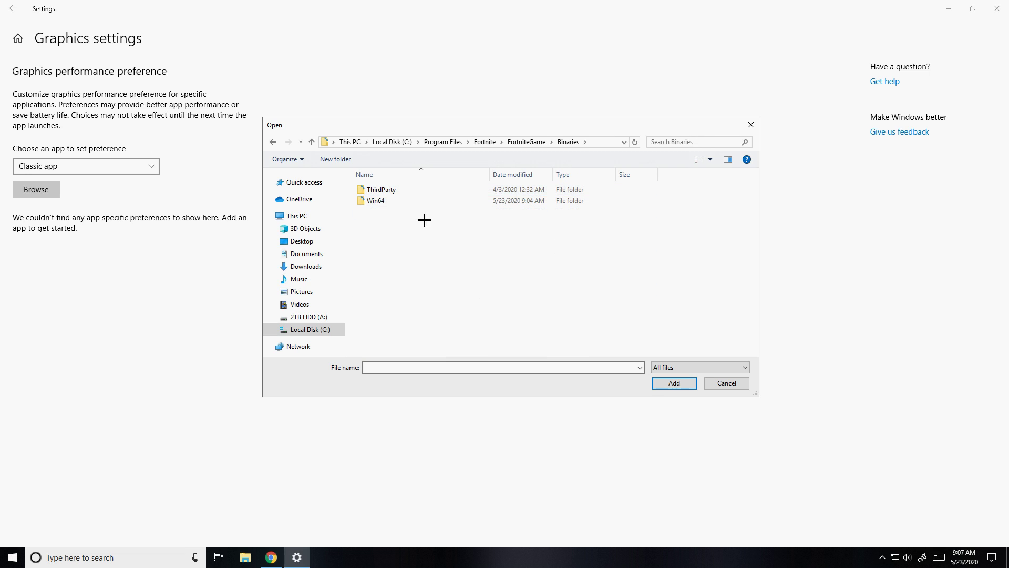
{"action": "left_click", "coordinate": [409, 202]}
{"action": "double_click", "coordinate": [408, 202]}
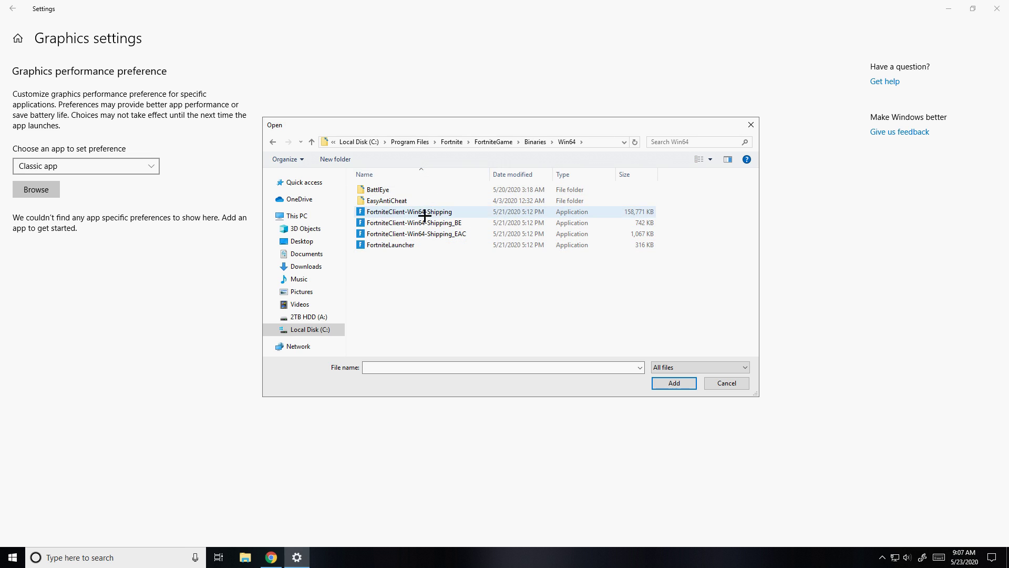
{"action": "left_click", "coordinate": [433, 213]}
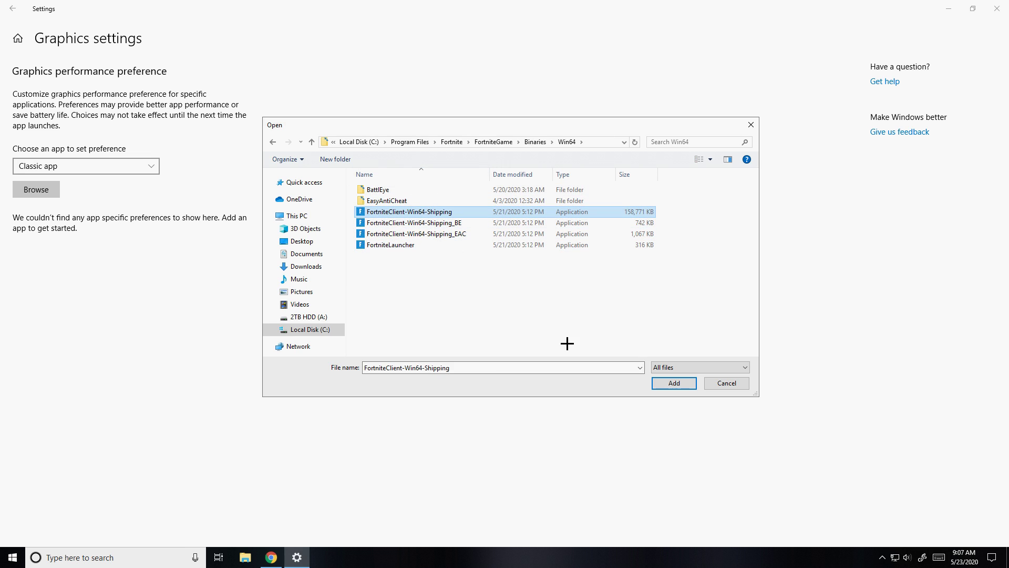
{"action": "left_click", "coordinate": [667, 382]}
Step: Add FortniteClient-Win64-Shipping_BE, FortniteClient-Win64-Shipping_EAC and FortniteLauncher from the same folder to the graphics preference list
{"action": "left_click", "coordinate": [57, 188]}
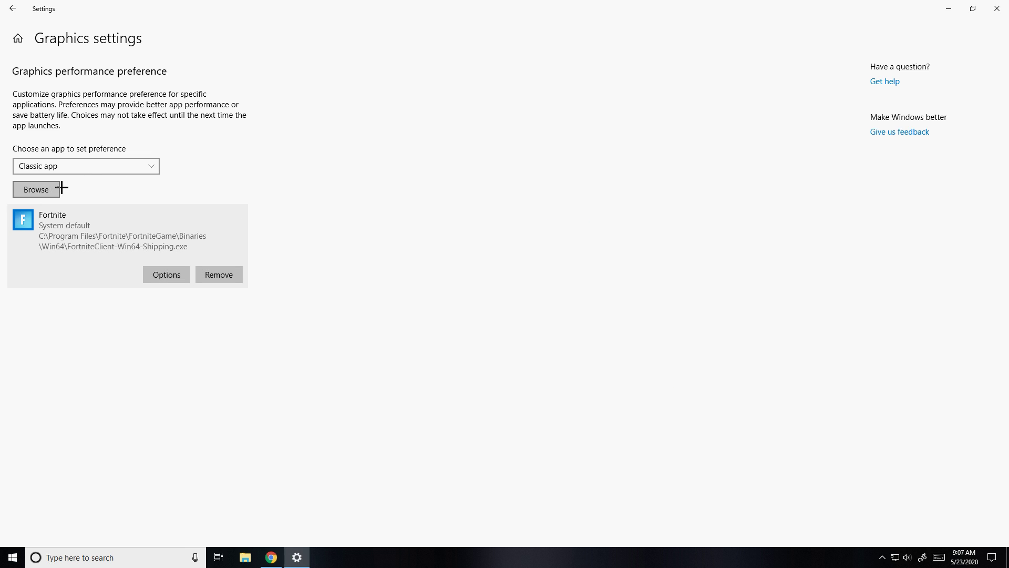
{"action": "left_click", "coordinate": [418, 224]}
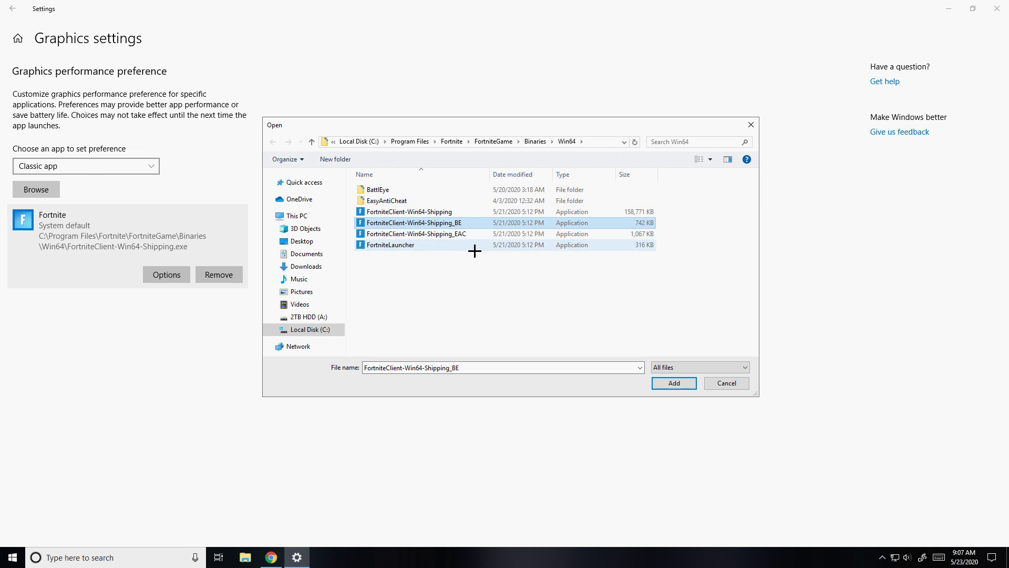
{"action": "left_click", "coordinate": [674, 384]}
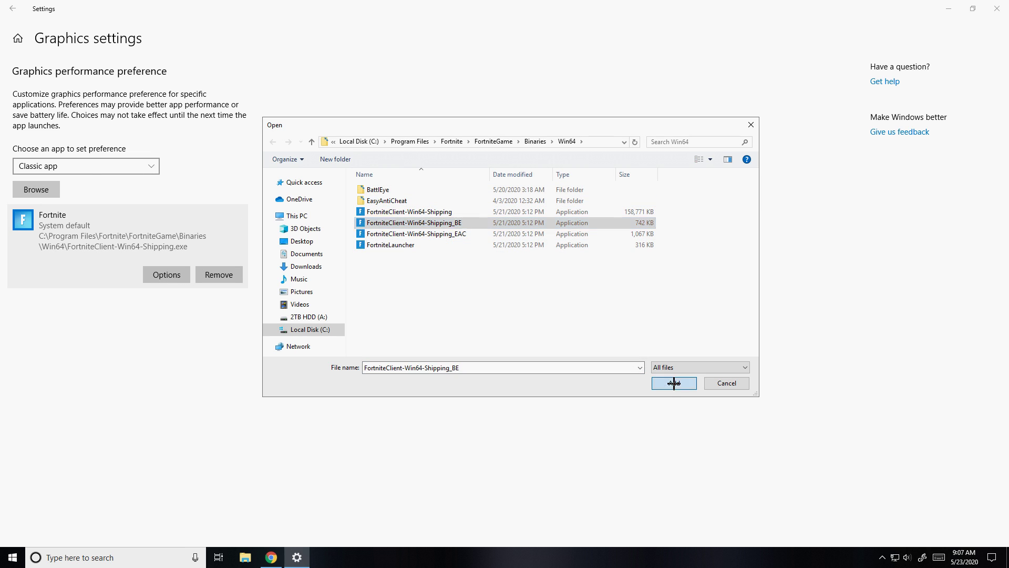
{"action": "left_click", "coordinate": [58, 189]}
{"action": "left_click", "coordinate": [438, 234]}
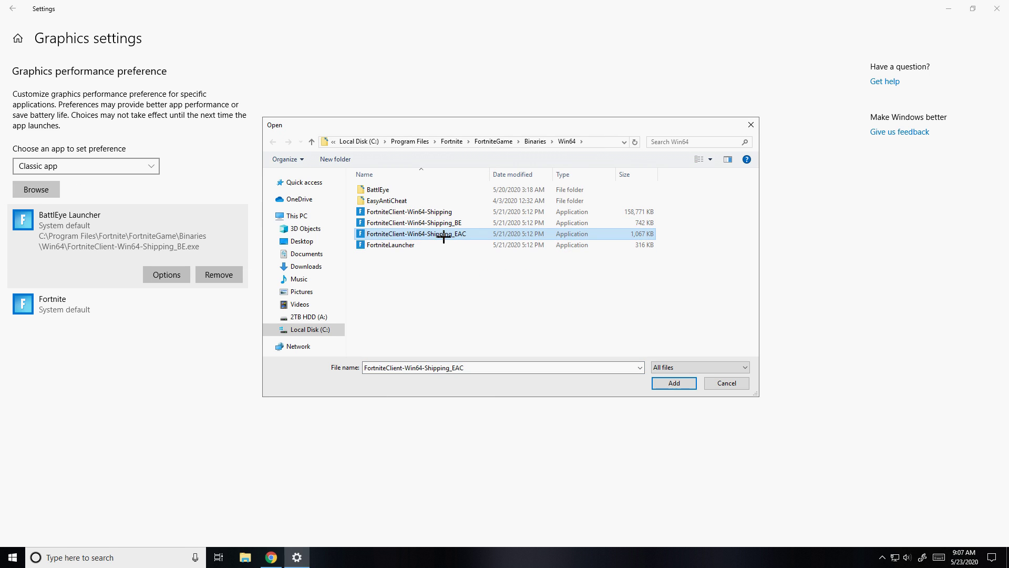
{"action": "left_click", "coordinate": [671, 382]}
{"action": "left_click", "coordinate": [44, 189]}
{"action": "left_click", "coordinate": [426, 245]}
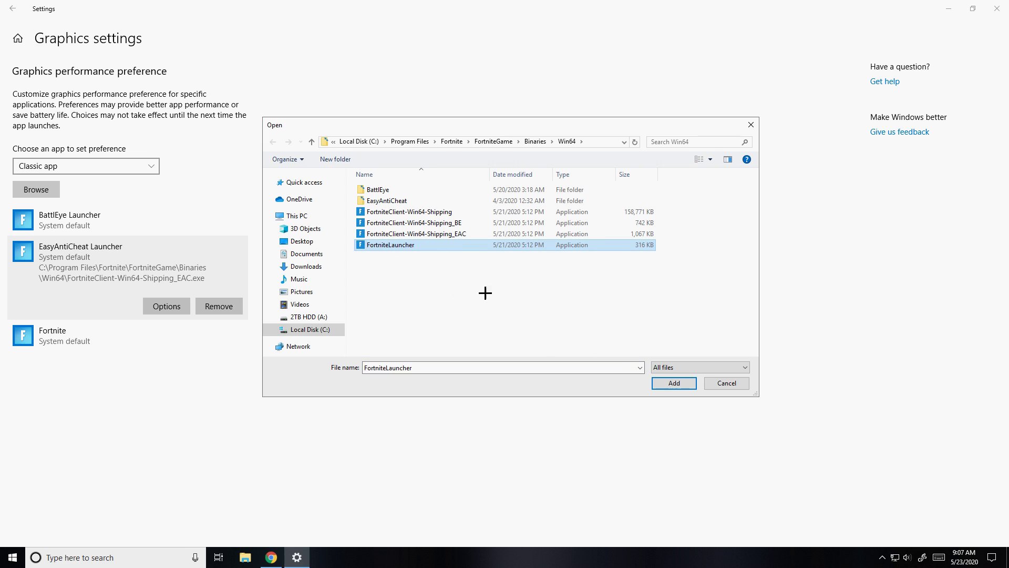
{"action": "left_click", "coordinate": [673, 383]}
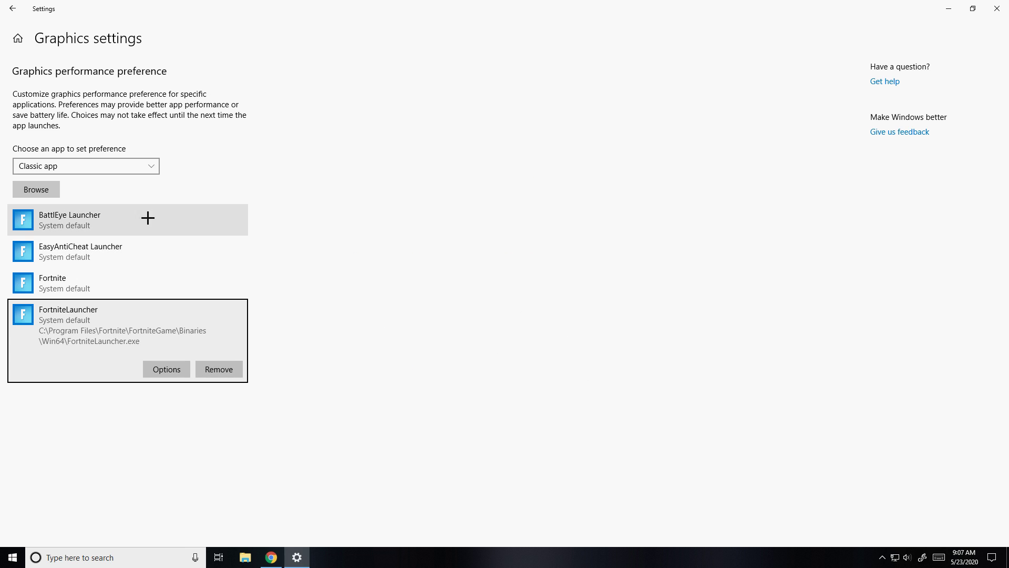
Step: Set the graphics preference of BattlEye Launcher and EasyAntiCheat Launcher to High performance and save each
{"action": "left_click", "coordinate": [130, 216]}
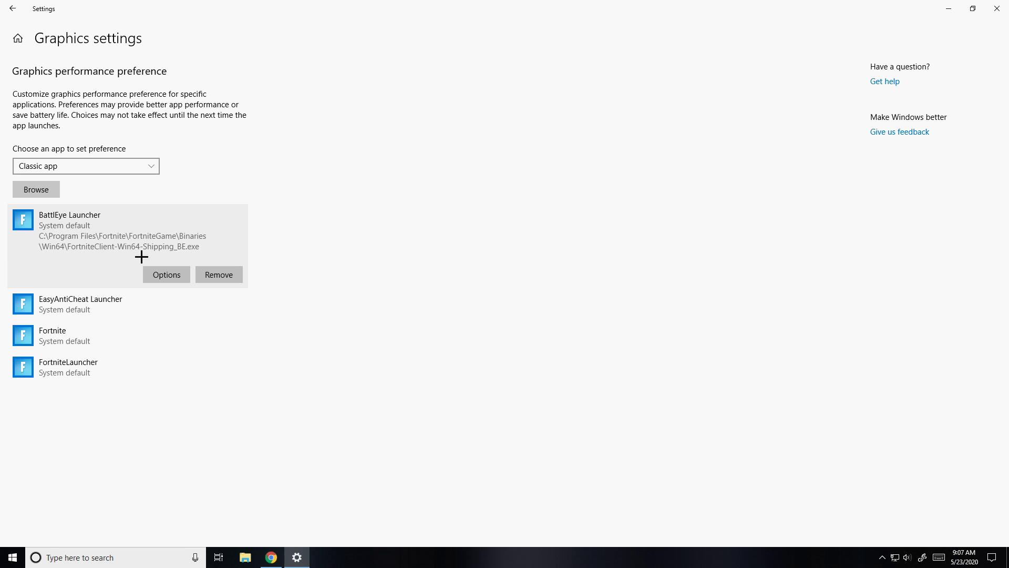
{"action": "left_click", "coordinate": [163, 275]}
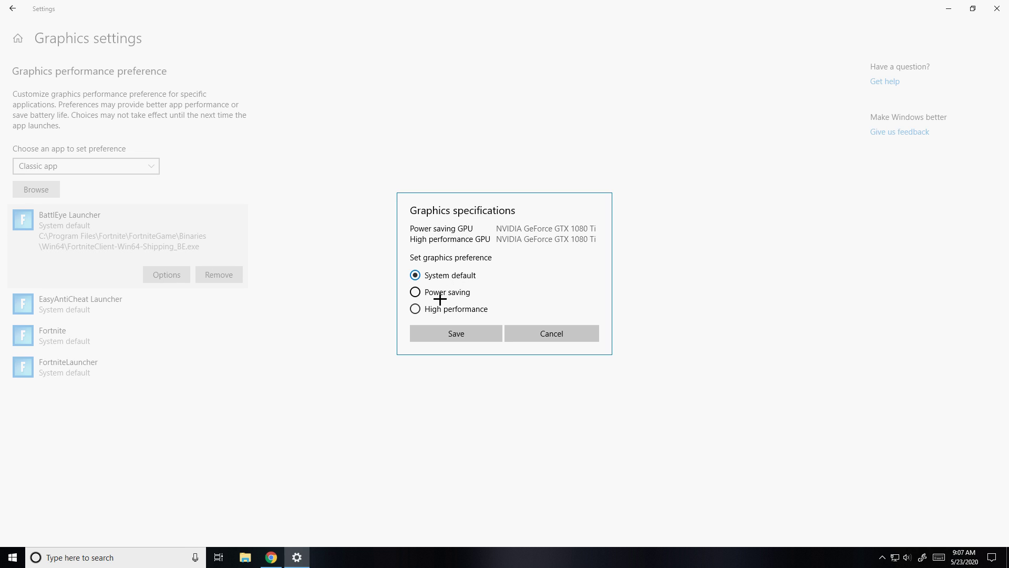
{"action": "left_click", "coordinate": [418, 310]}
{"action": "left_click", "coordinate": [444, 333]}
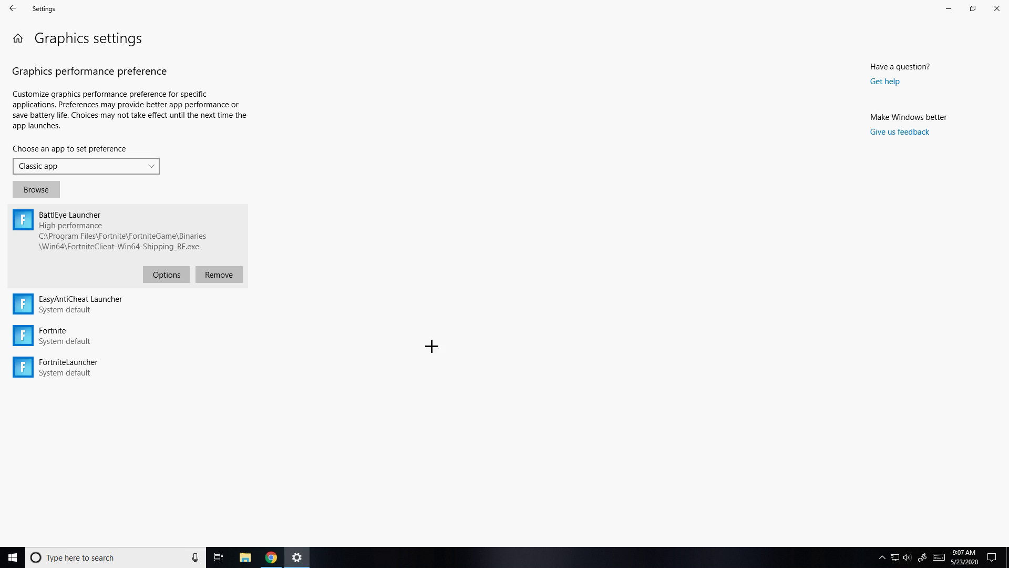
{"action": "left_click", "coordinate": [150, 305]}
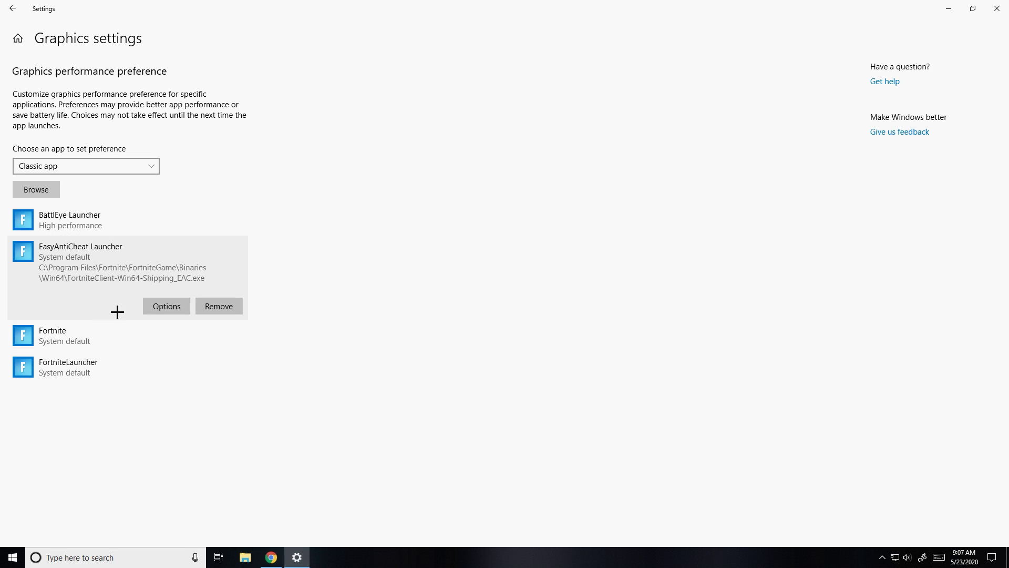
{"action": "left_click", "coordinate": [179, 310]}
{"action": "left_click", "coordinate": [415, 309]}
{"action": "left_click", "coordinate": [457, 339]}
Step: Set the graphics preference of Fortnite and FortniteLauncher to High performance and save each
{"action": "left_click", "coordinate": [140, 336]}
{"action": "left_click", "coordinate": [179, 337]}
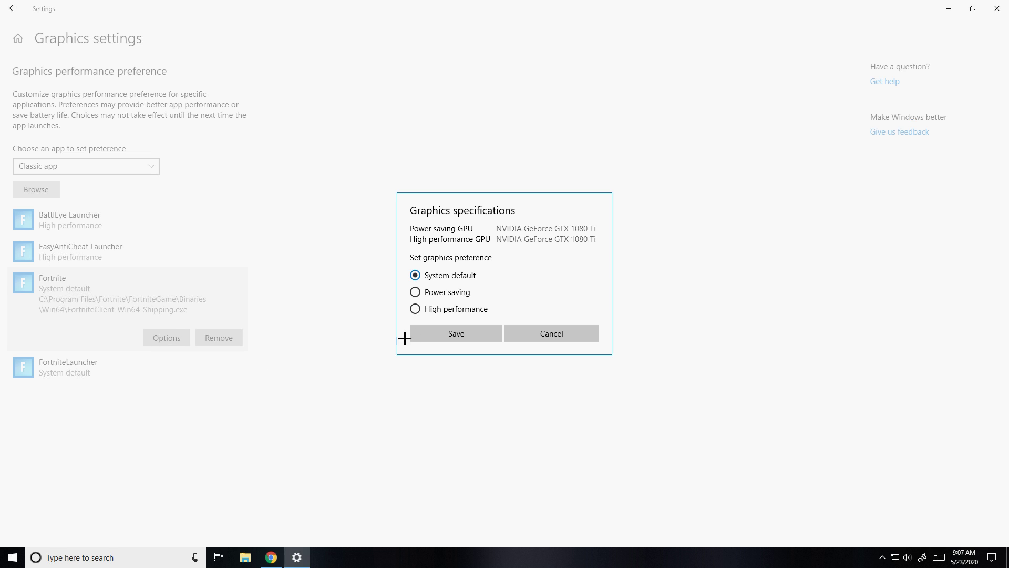
{"action": "left_click", "coordinate": [414, 308]}
{"action": "left_click", "coordinate": [432, 337]}
{"action": "left_click", "coordinate": [131, 369]}
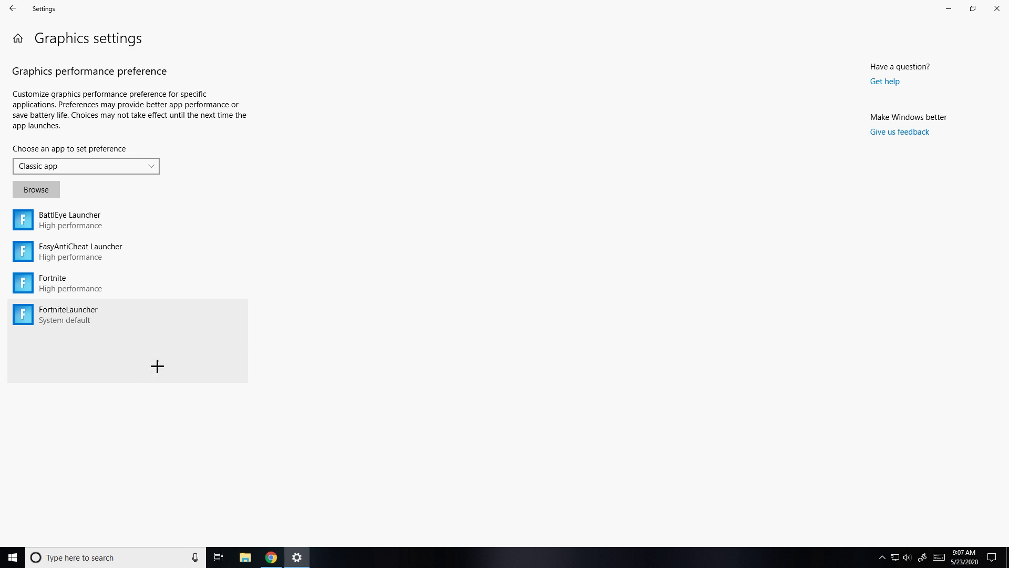
{"action": "left_click", "coordinate": [164, 368]}
{"action": "left_click", "coordinate": [418, 310]}
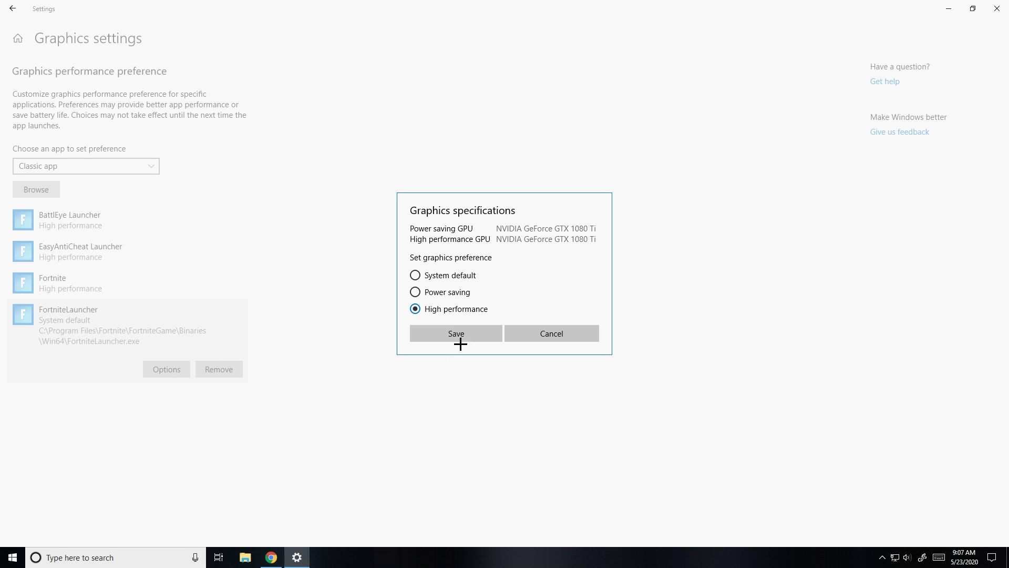
{"action": "left_click", "coordinate": [434, 333]}
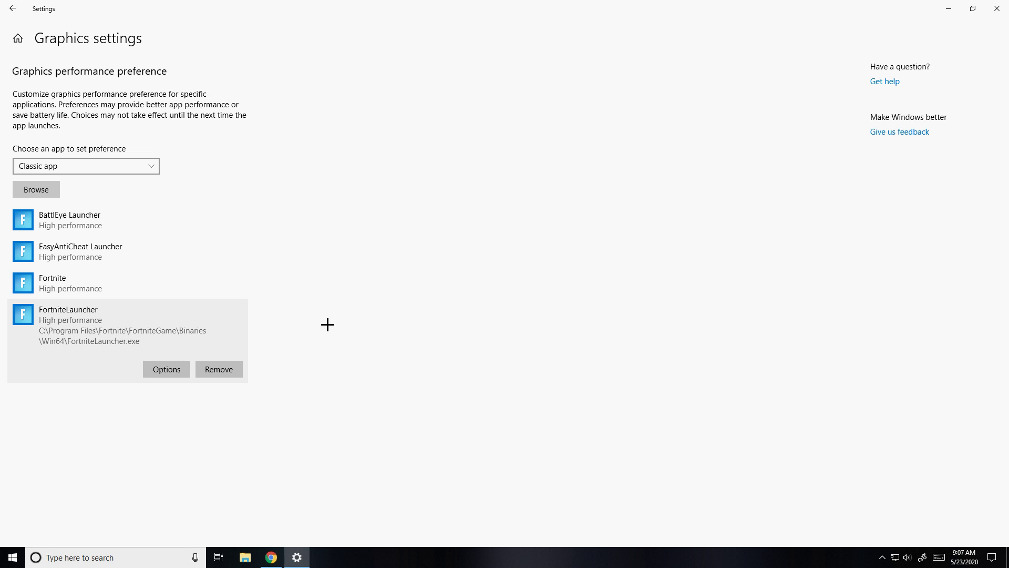
Step: Review the graphics preference and file path of each of the added Fortnite entries
{"action": "left_click", "coordinate": [160, 215]}
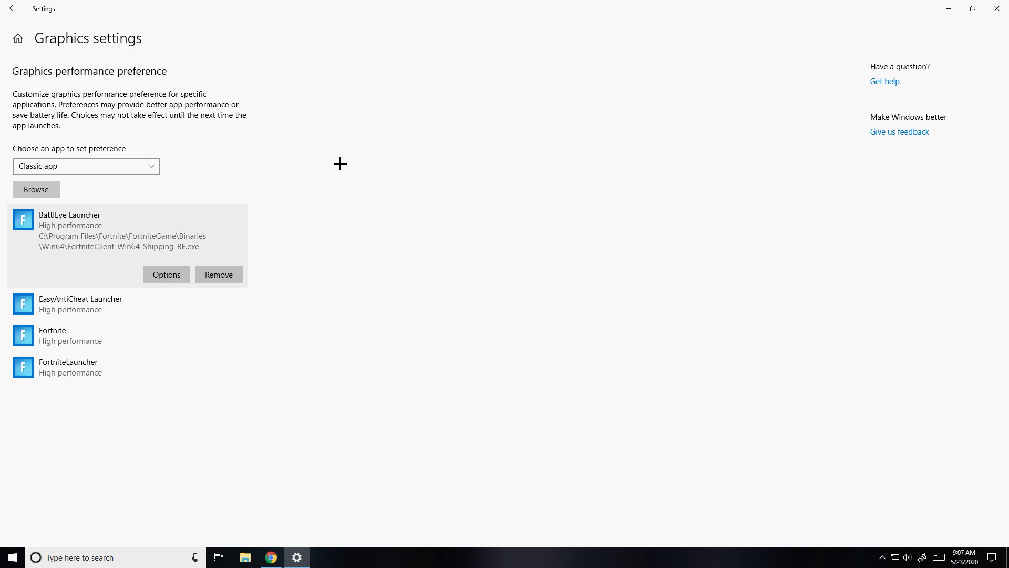
{"action": "left_click", "coordinate": [88, 311]}
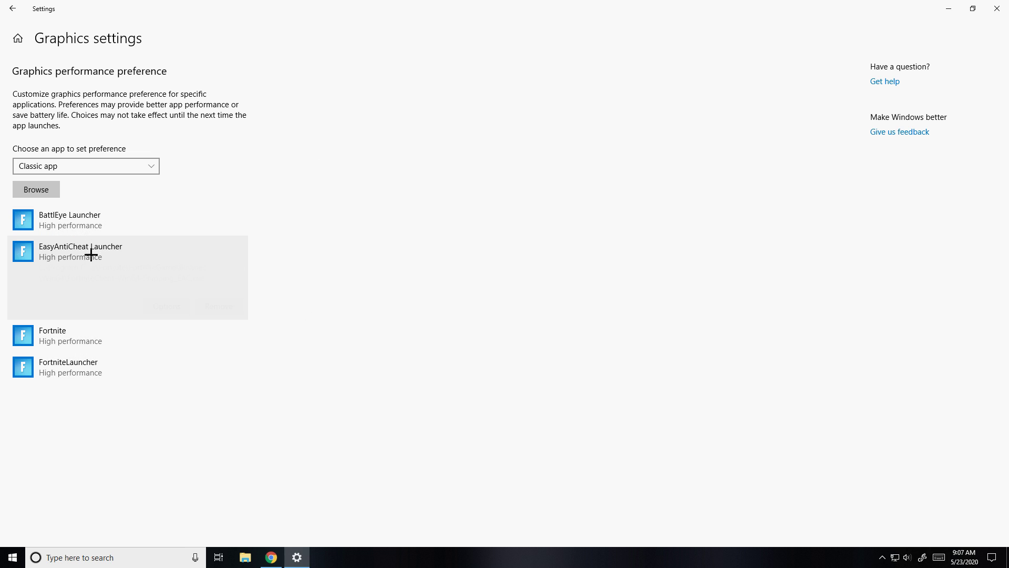
{"action": "left_click", "coordinate": [87, 340]}
{"action": "left_click", "coordinate": [126, 365]}
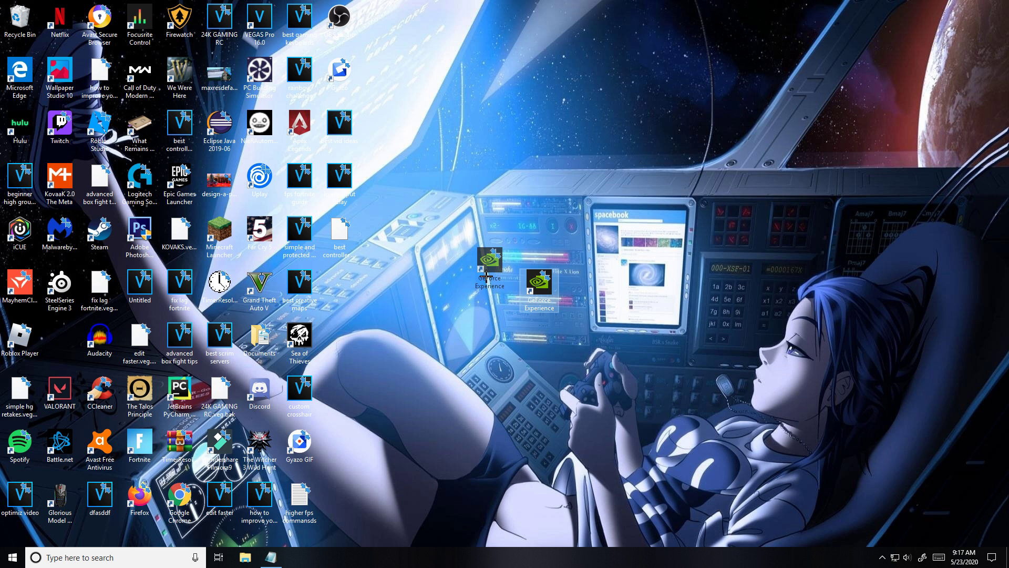
Step: Check for graphics driver updates in GeForce Experience, close it and move its shortcut back among the other desktop icons
{"action": "double_click", "coordinate": [497, 301]}
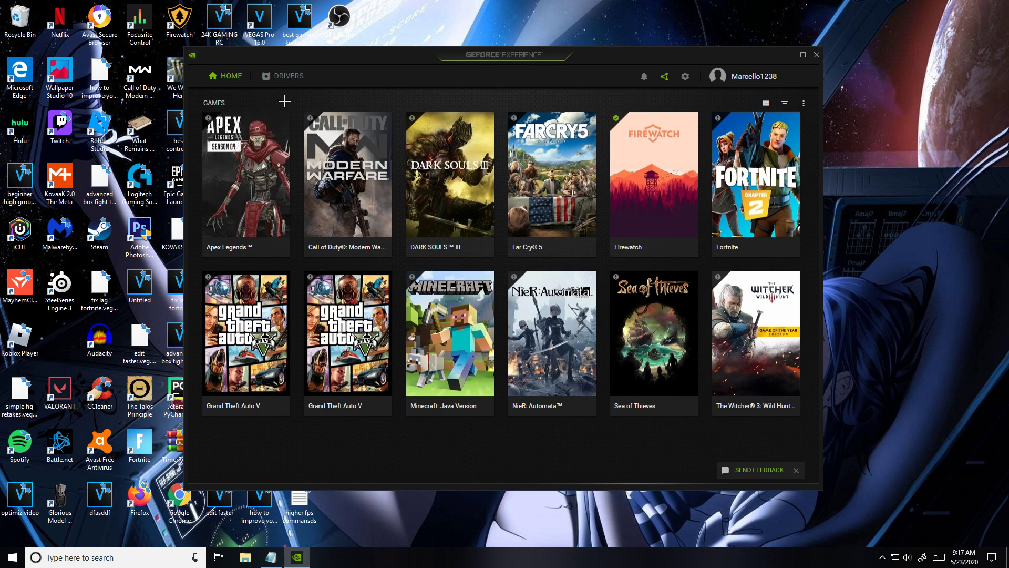
{"action": "left_click", "coordinate": [282, 75]}
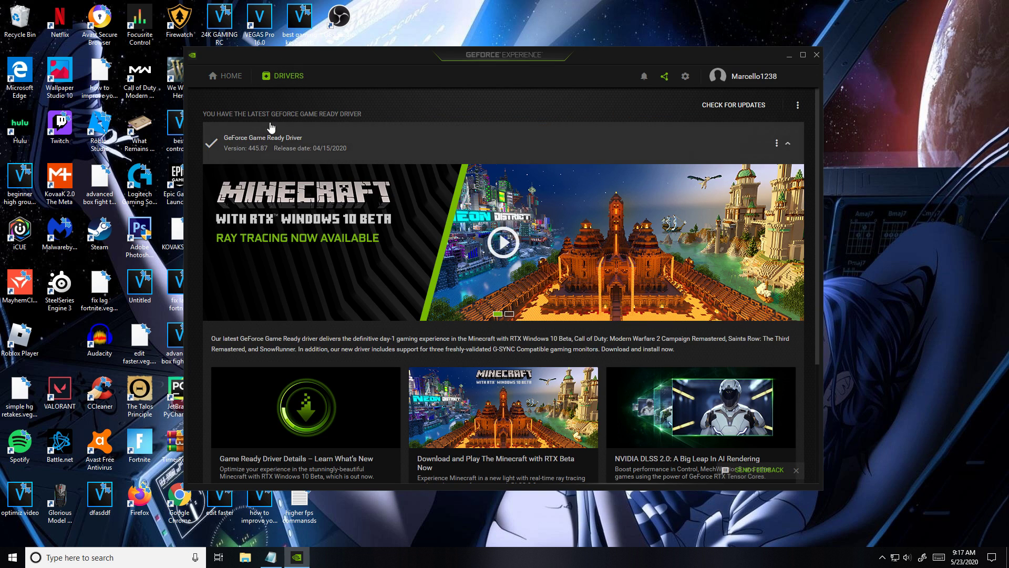
{"action": "left_click", "coordinate": [728, 104]}
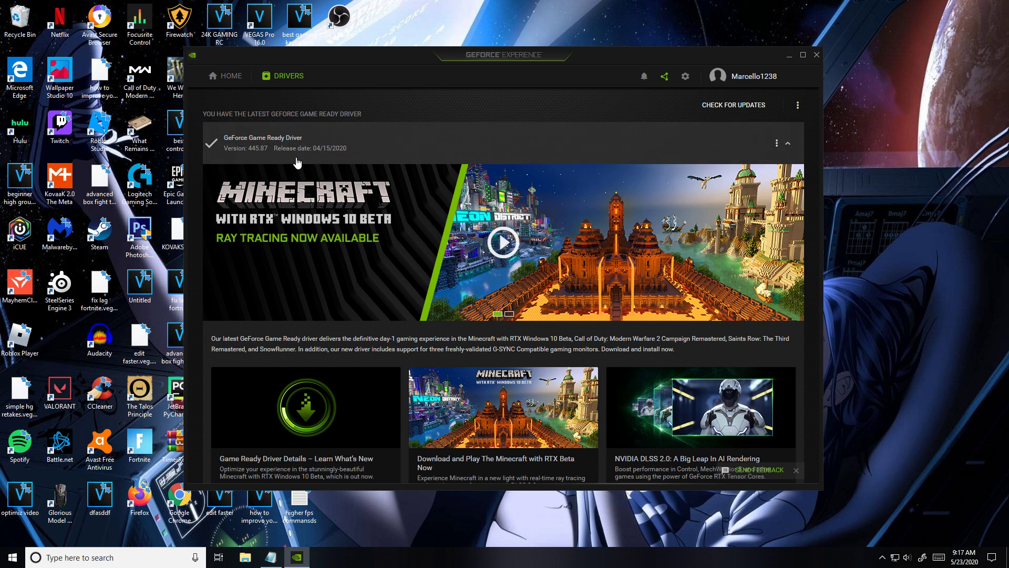
{"action": "left_click", "coordinate": [815, 54]}
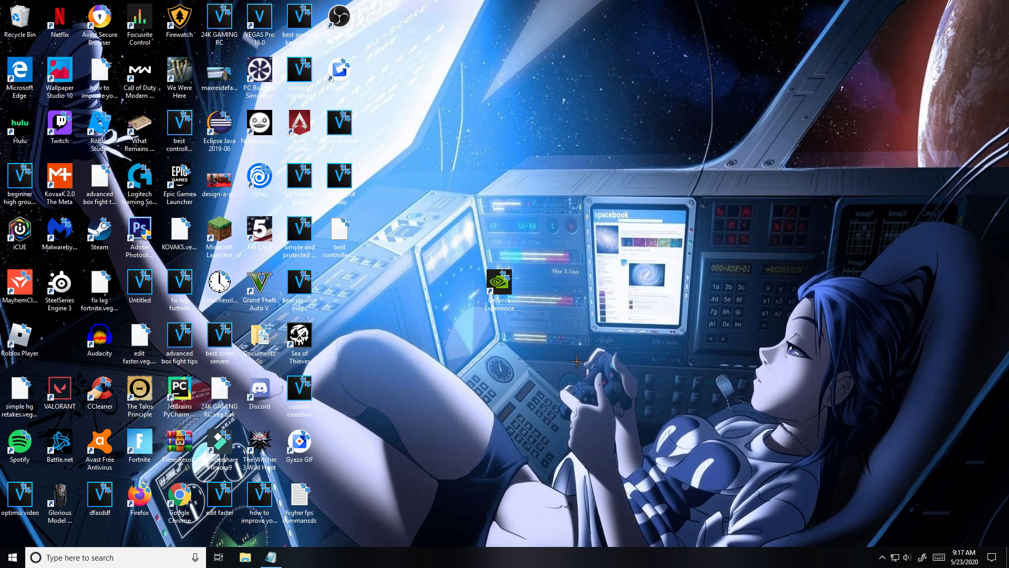
{"action": "left_click_drag", "start_coordinate": [500, 283], "coordinate": [84, 339]}
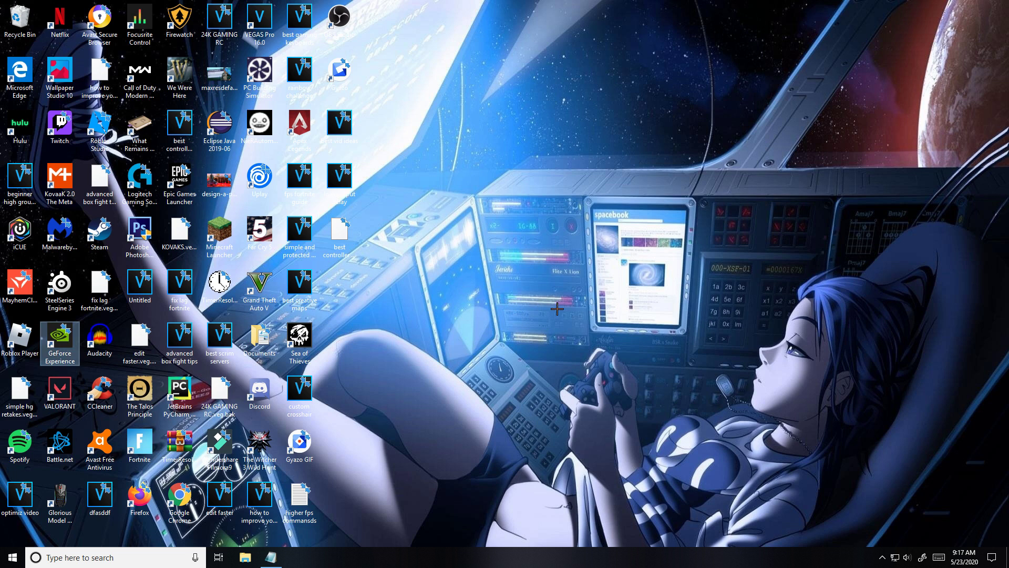
Step: Open Control Panel's Power Options under System and Security and collapse the additional power plans
{"action": "left_click", "coordinate": [147, 555]}
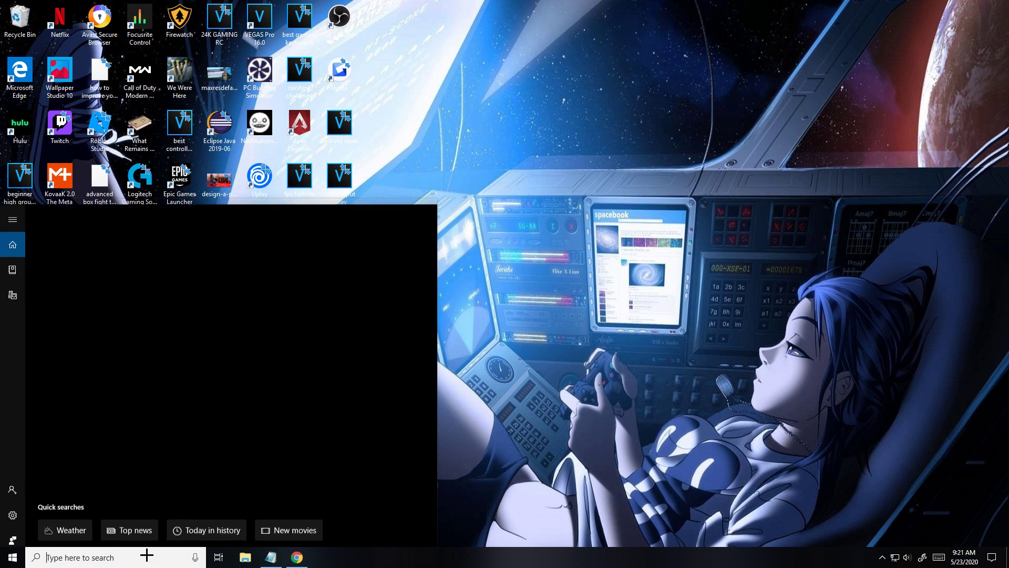
{"action": "type", "text": "control panel"}
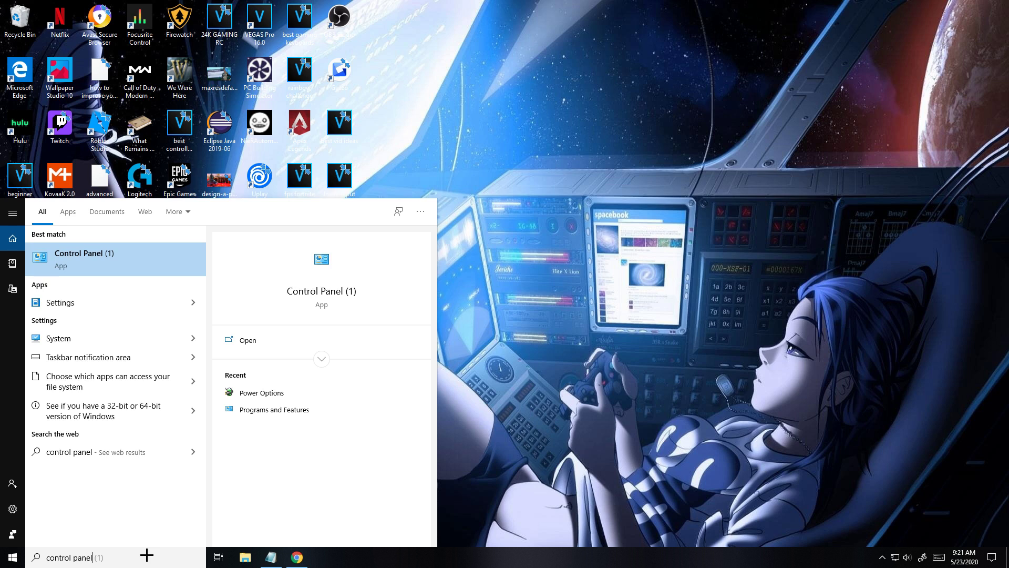
{"action": "key", "text": "Return"}
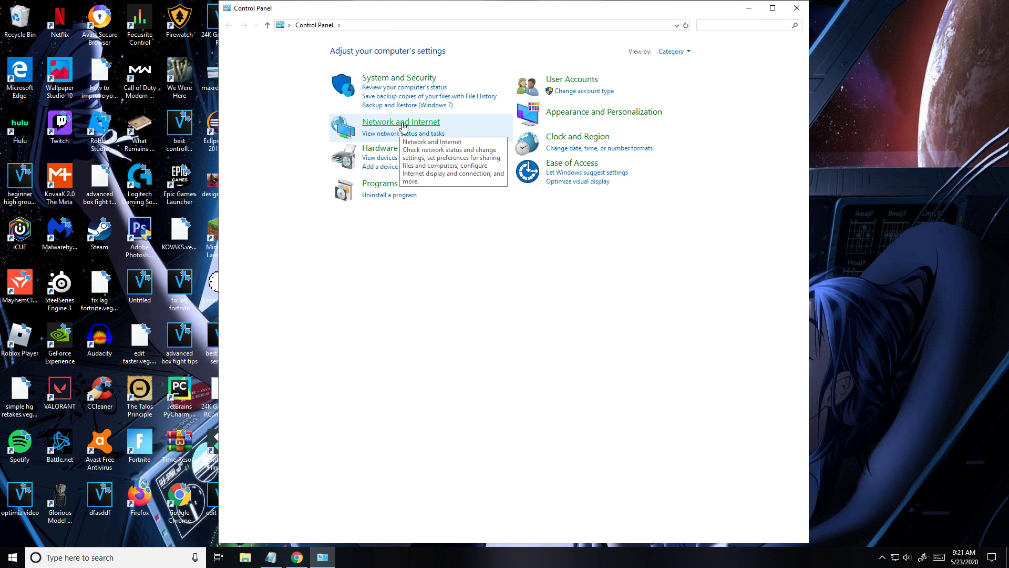
{"action": "left_click", "coordinate": [392, 78]}
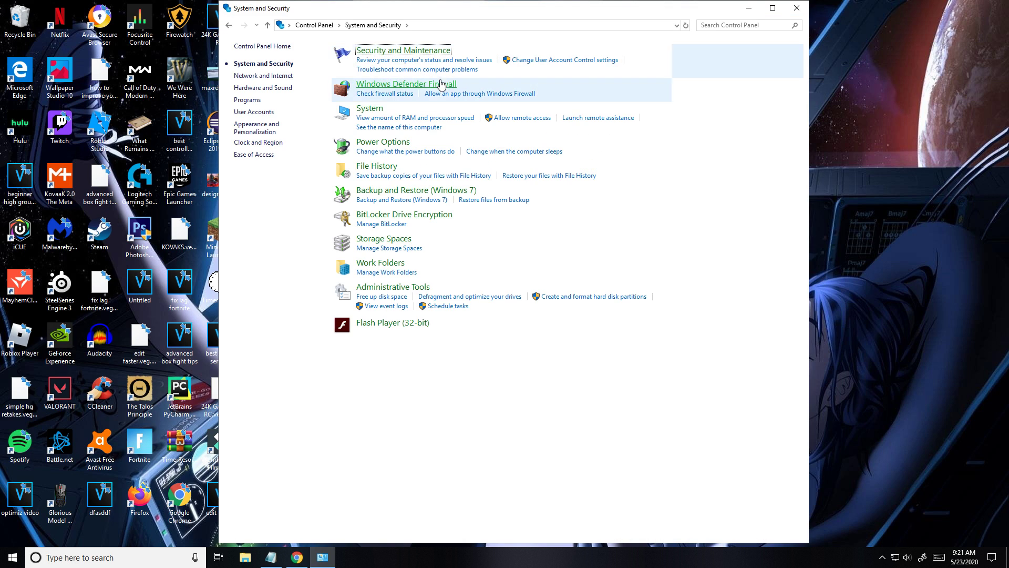
{"action": "left_click", "coordinate": [382, 143]}
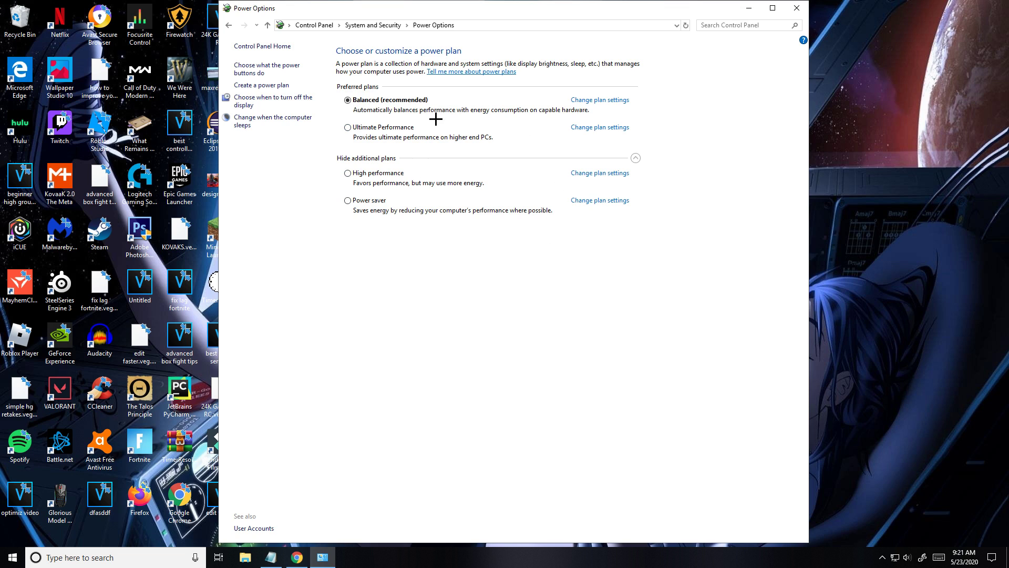
{"action": "left_click", "coordinate": [636, 159]}
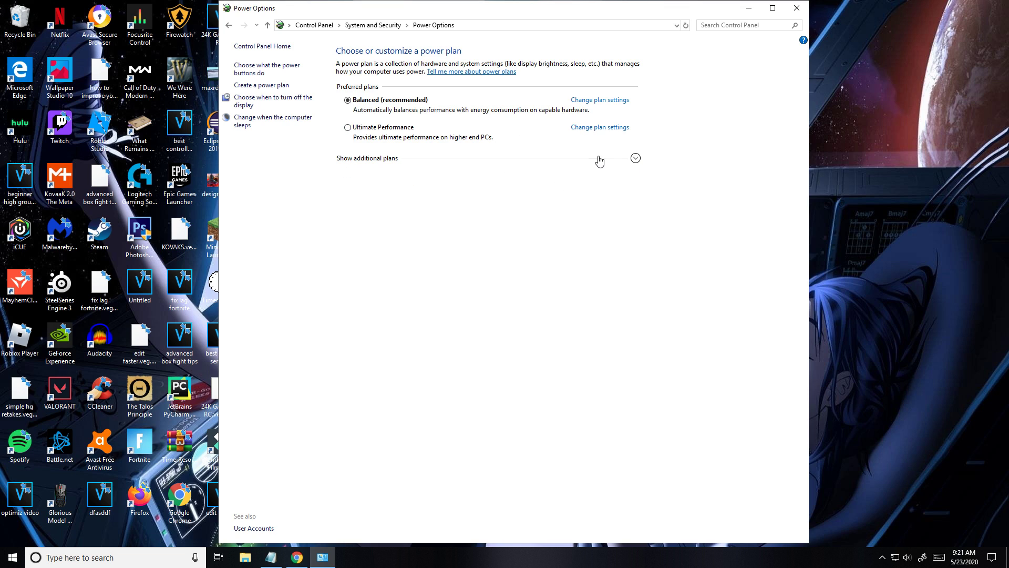
Step: Expand the additional power plans and start Command Prompt as administrator, approving the account control request
{"action": "left_click", "coordinate": [634, 159]}
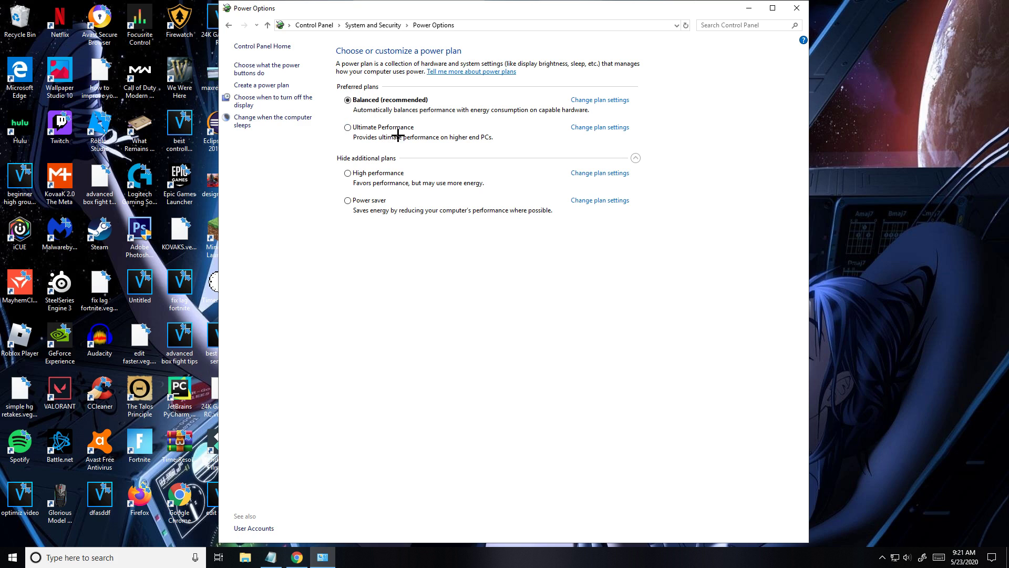
{"action": "left_click", "coordinate": [112, 558]}
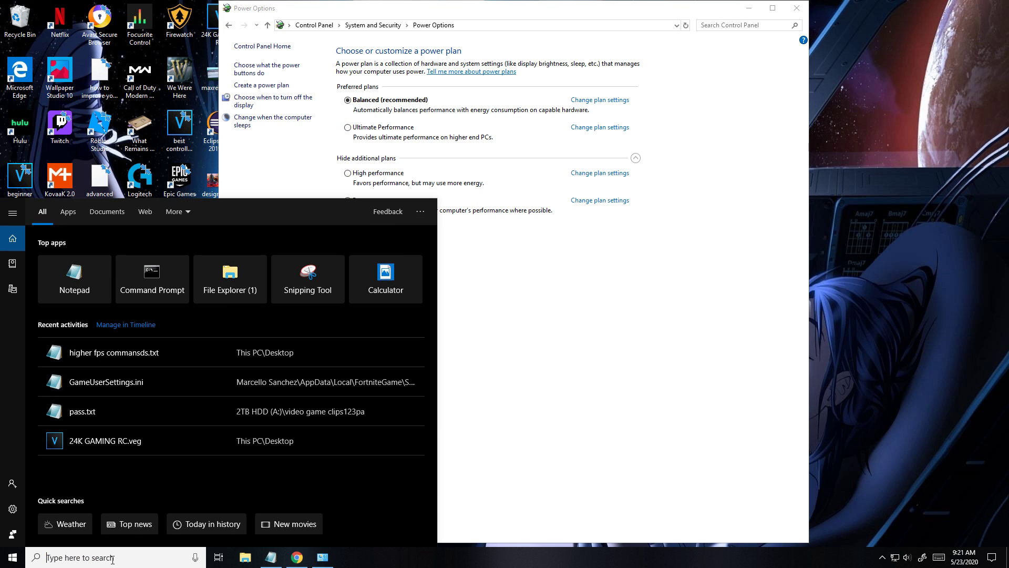
{"action": "type", "text": "cmd"}
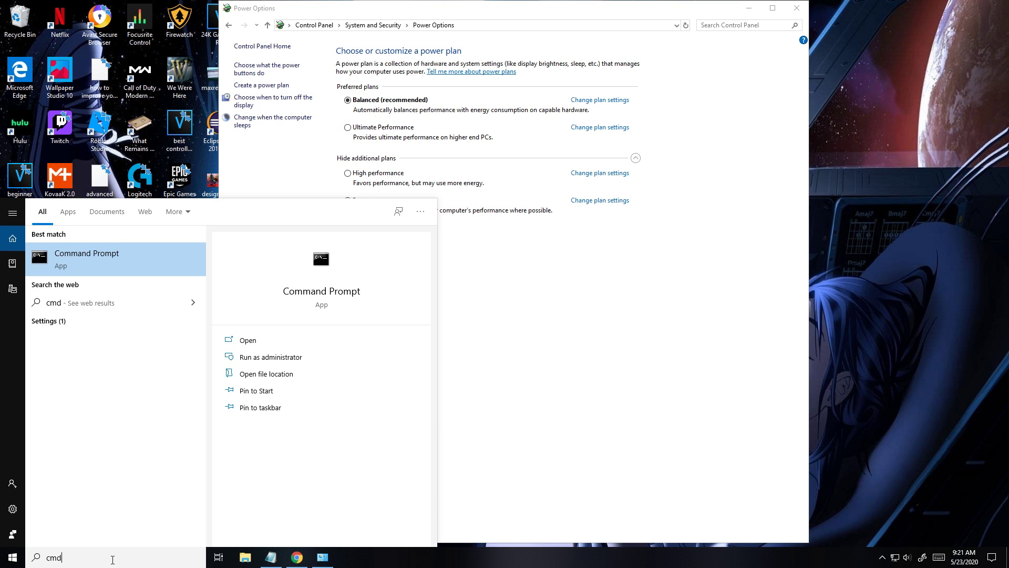
{"action": "right_click", "coordinate": [111, 264]}
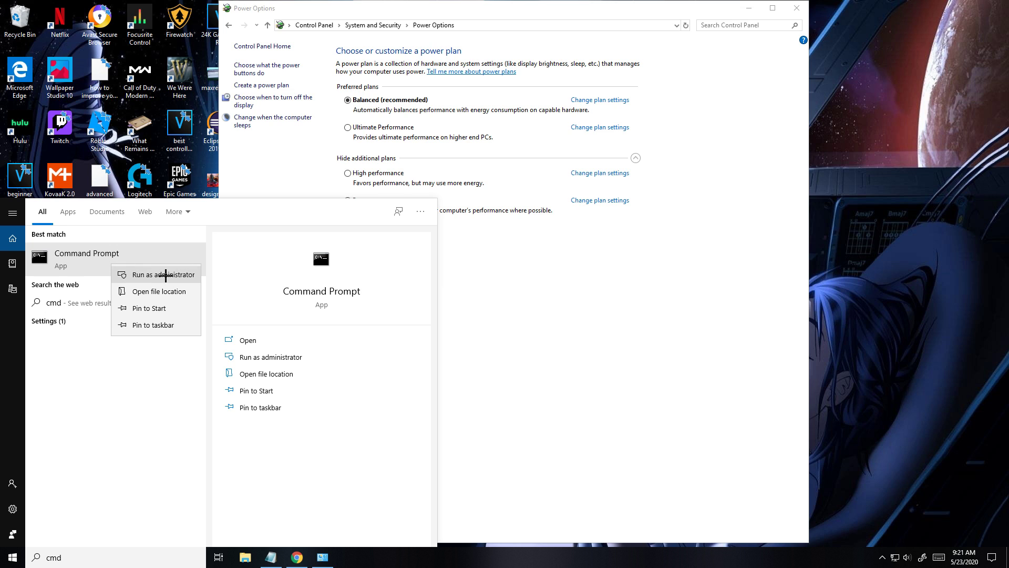
{"action": "left_click", "coordinate": [164, 273]}
{"action": "left_click", "coordinate": [424, 345]}
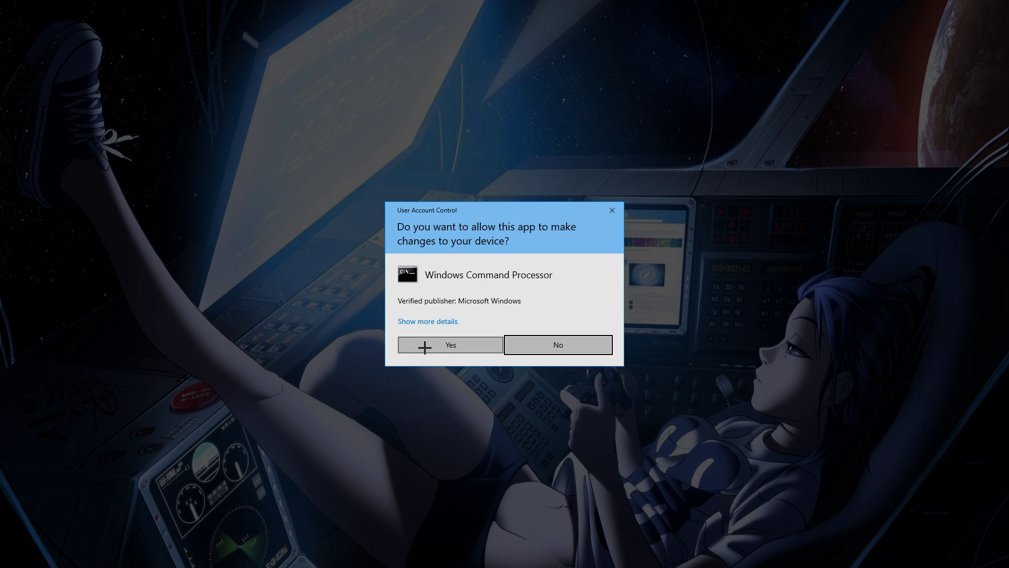
Step: Run the command powercfg -duplicatescheme e9a42b02-d5df-448d-aa00-03f14749eb61 to add the Ultimate Performance power plan
{"action": "right_click", "coordinate": [250, 157]}
{"action": "left_click_drag", "start_coordinate": [369, 118], "coordinate": [451, 119]}
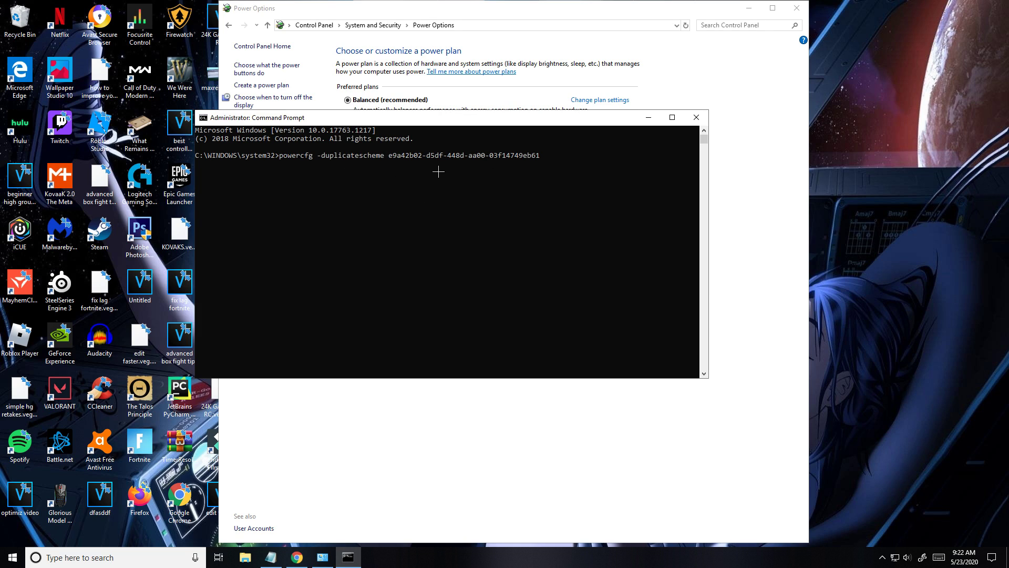
{"action": "key", "text": "Return"}
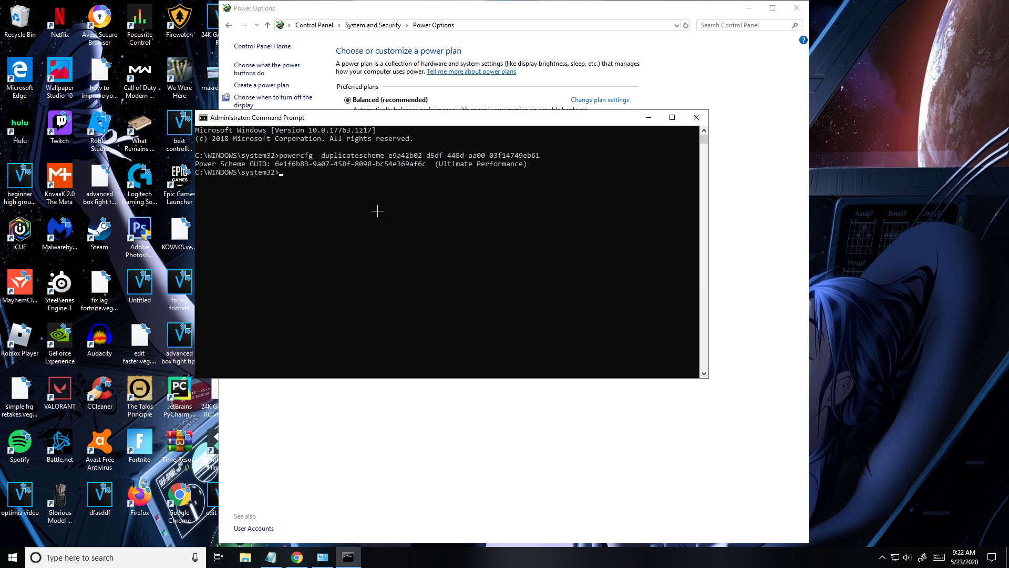
Step: Exit Command Prompt, activate the Ultimate Performance plan and close Power Options
{"action": "type", "text": "exit"}
{"action": "key", "text": "Return"}
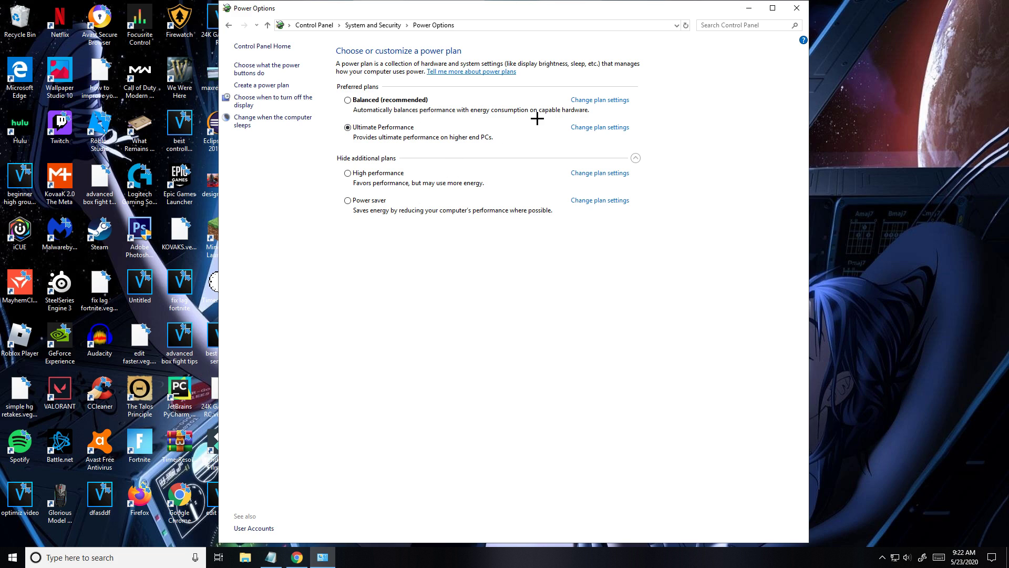
{"action": "left_click", "coordinate": [795, 7]}
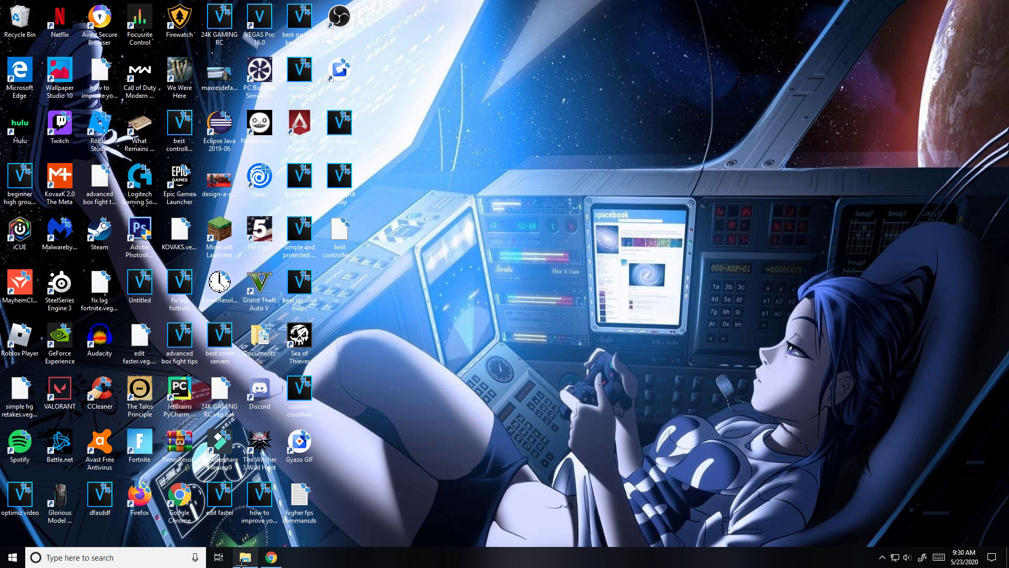
Step: Open the C:\Windows\SoftwareDistribution\Download folder in File Explorer
{"action": "left_click", "coordinate": [245, 558]}
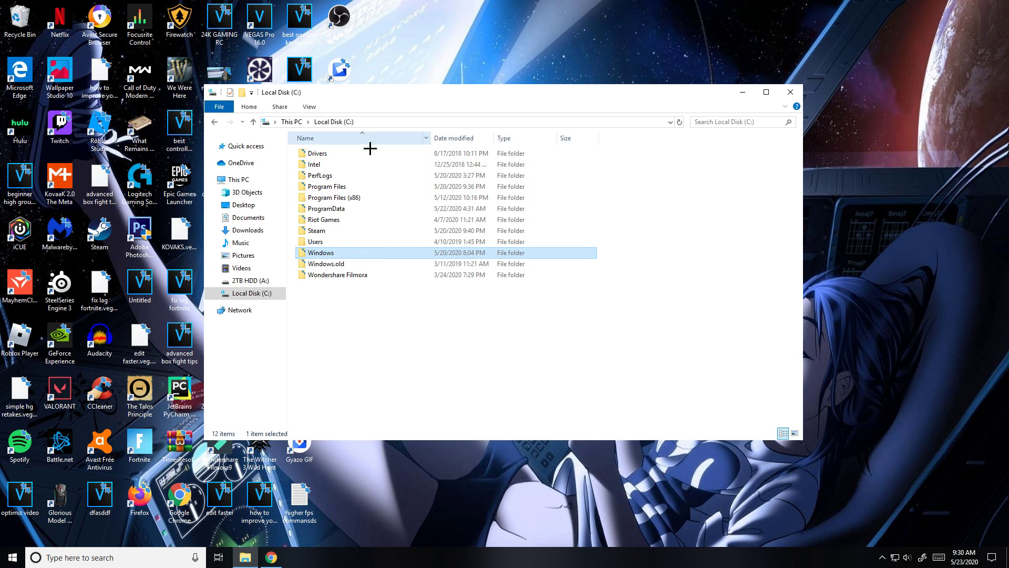
{"action": "double_click", "coordinate": [363, 253]}
{"action": "scroll", "coordinate": [396, 326], "scroll_direction": "down", "scroll_amount": 5}
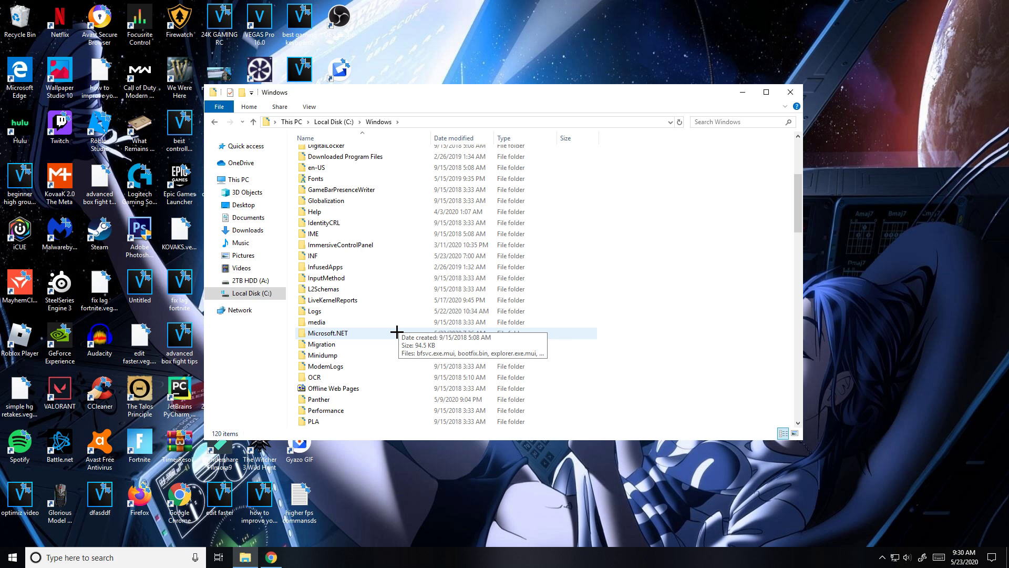
{"action": "scroll", "coordinate": [397, 315], "scroll_direction": "down", "scroll_amount": 5}
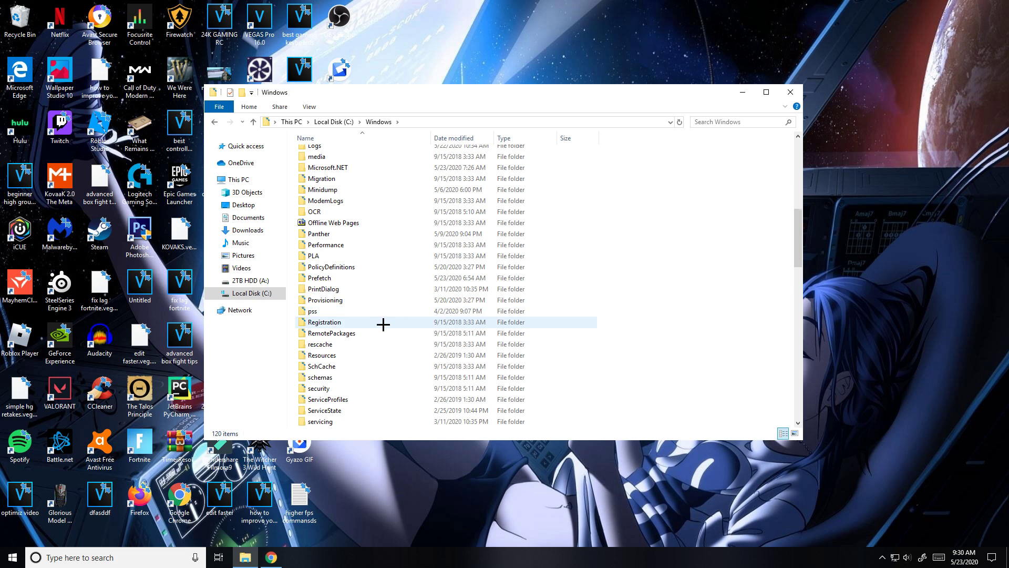
{"action": "scroll", "coordinate": [384, 325], "scroll_direction": "down", "scroll_amount": 3}
{"action": "double_click", "coordinate": [372, 374]}
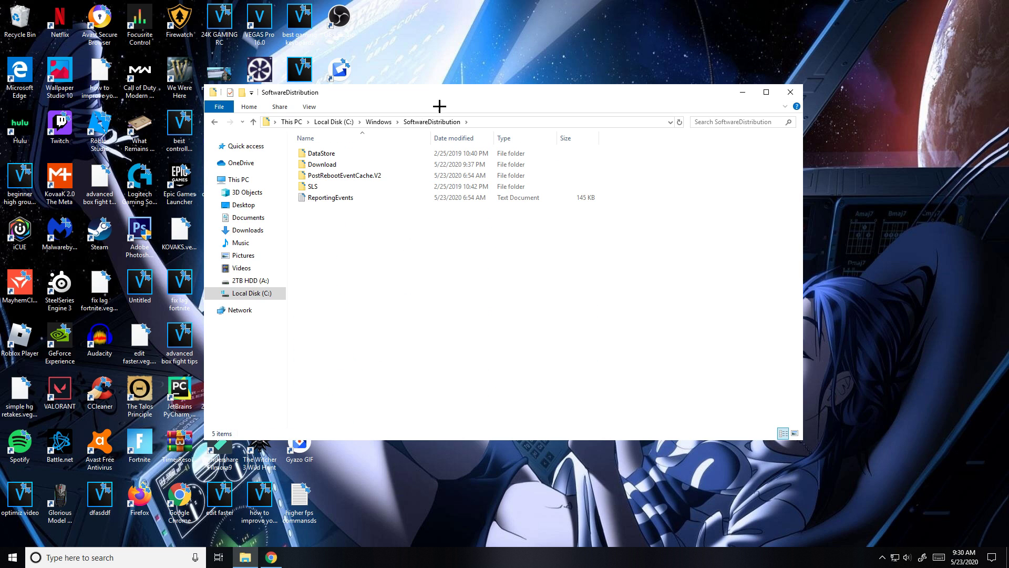
{"action": "double_click", "coordinate": [359, 164]}
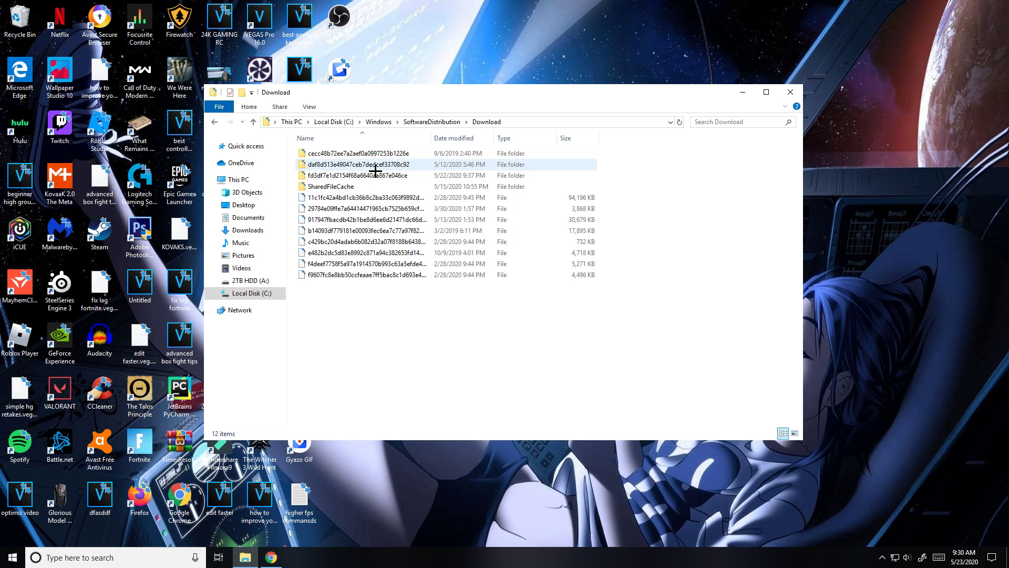
Step: Select all files and folders in the Download folder and check their combined properties
{"action": "left_click_drag", "start_coordinate": [281, 151], "coordinate": [284, 154]}
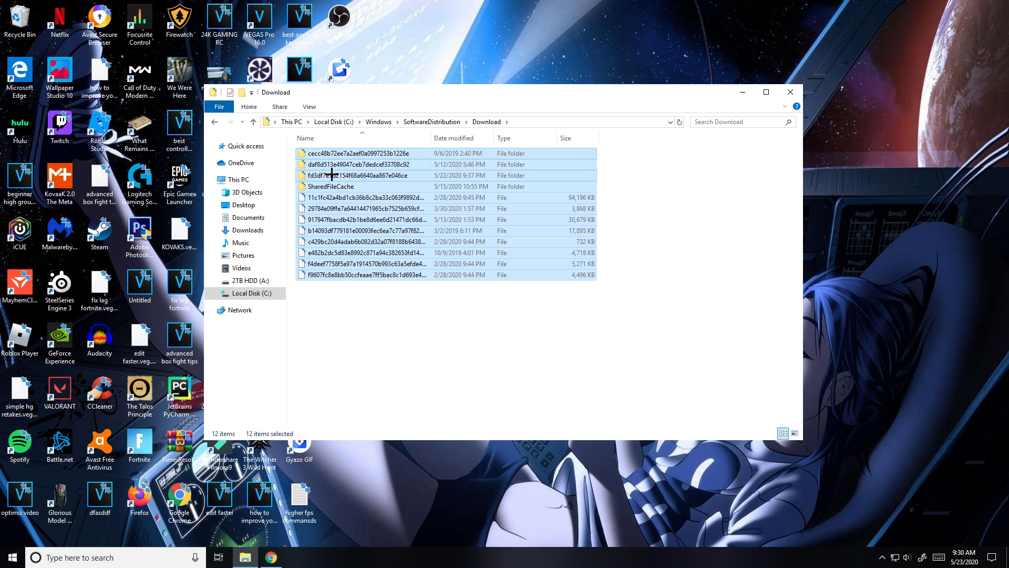
{"action": "right_click", "coordinate": [331, 168]}
{"action": "left_click", "coordinate": [421, 343]}
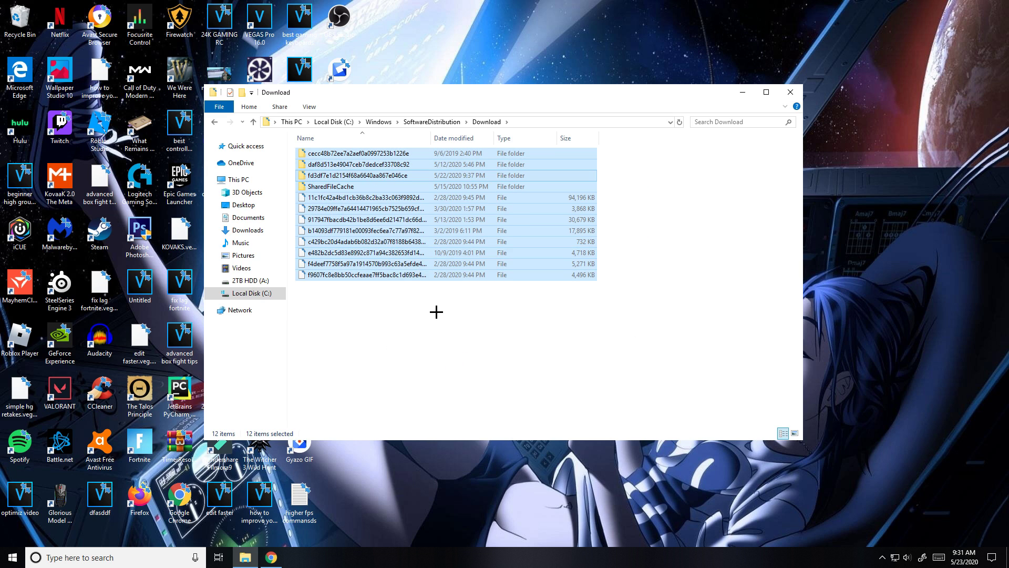
Step: Go back to the Windows folder and open its Prefetch subfolder
{"action": "left_click", "coordinate": [379, 121]}
{"action": "scroll", "coordinate": [404, 327], "scroll_direction": "up", "scroll_amount": 5}
{"action": "left_click", "coordinate": [367, 322]}
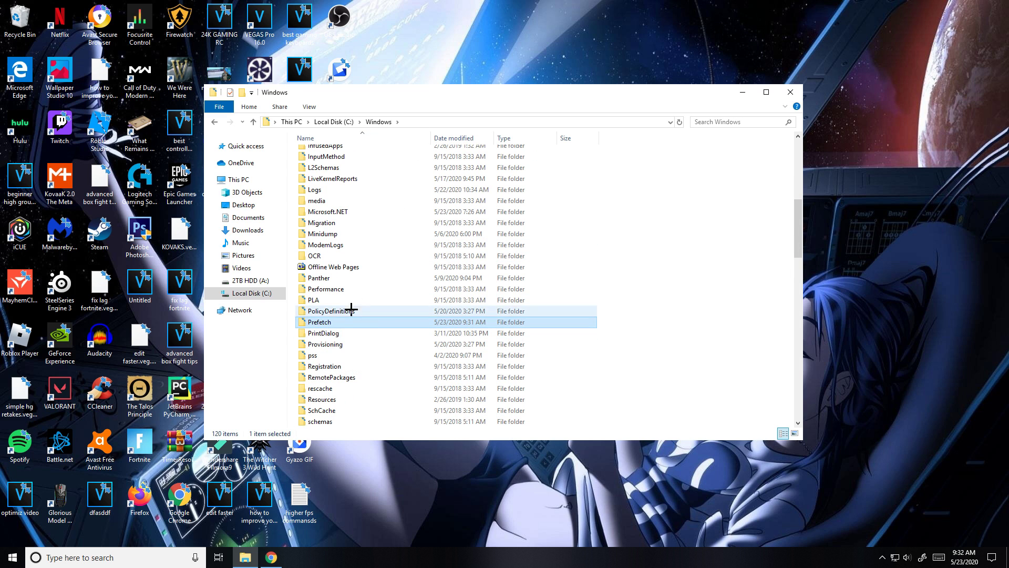
{"action": "double_click", "coordinate": [381, 322]}
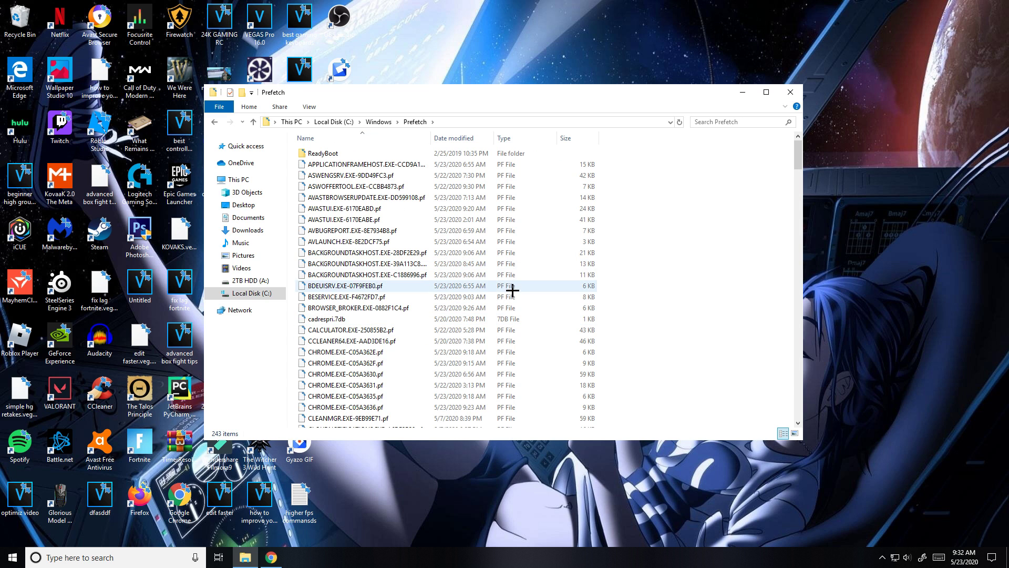
Step: Check the combined properties of everything in the Prefetch folder, look through the selected files and clear the selection
{"action": "key", "text": "ctrl+a"}
{"action": "right_click", "coordinate": [483, 233]}
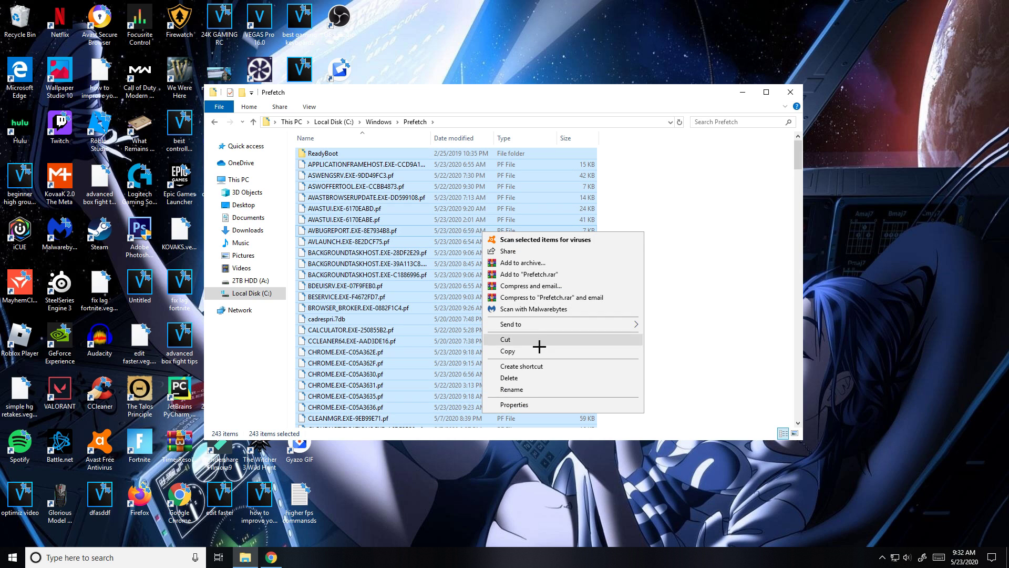
{"action": "left_click", "coordinate": [533, 404]}
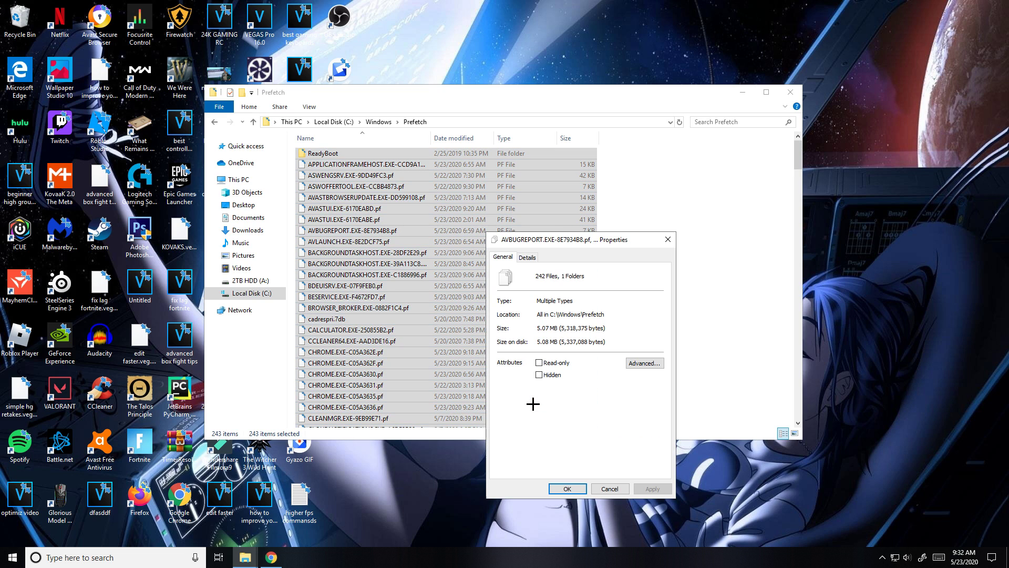
{"action": "left_click", "coordinate": [667, 239]}
{"action": "scroll", "coordinate": [644, 330], "scroll_direction": "down", "scroll_amount": 5}
{"action": "scroll", "coordinate": [643, 330], "scroll_direction": "down", "scroll_amount": 20}
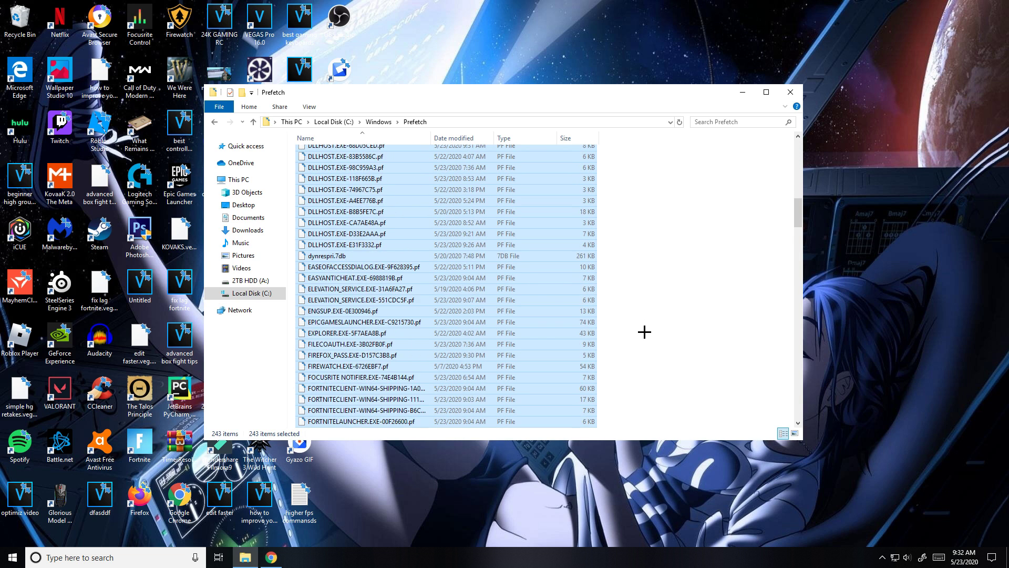
{"action": "left_click", "coordinate": [750, 182]}
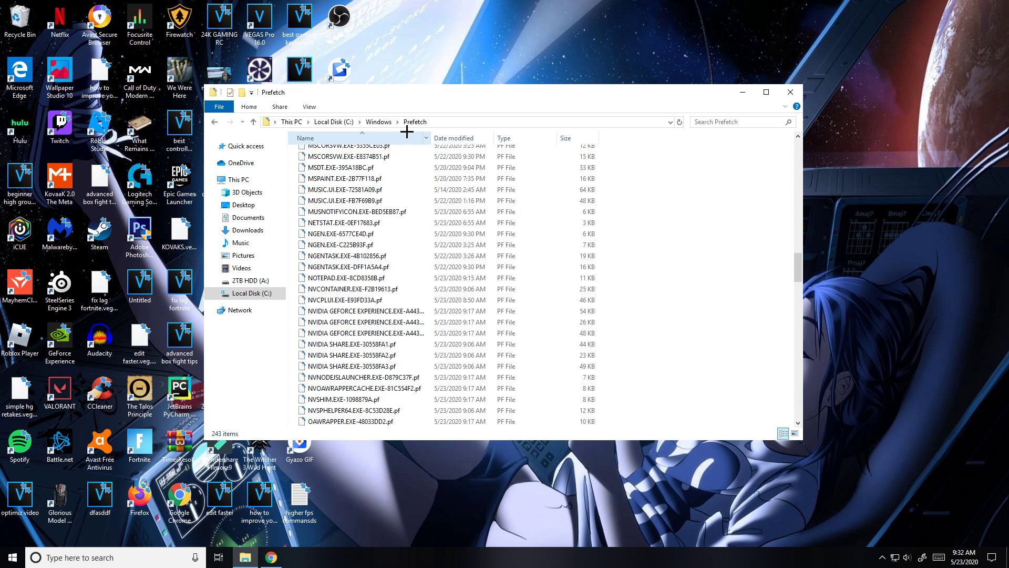
Step: Reopen the Prefetch folder from Windows, delete all its contents except the file in use by SysMain, and close File Explorer
{"action": "left_click", "coordinate": [379, 122]}
{"action": "scroll", "coordinate": [477, 372], "scroll_direction": "down", "scroll_amount": 3}
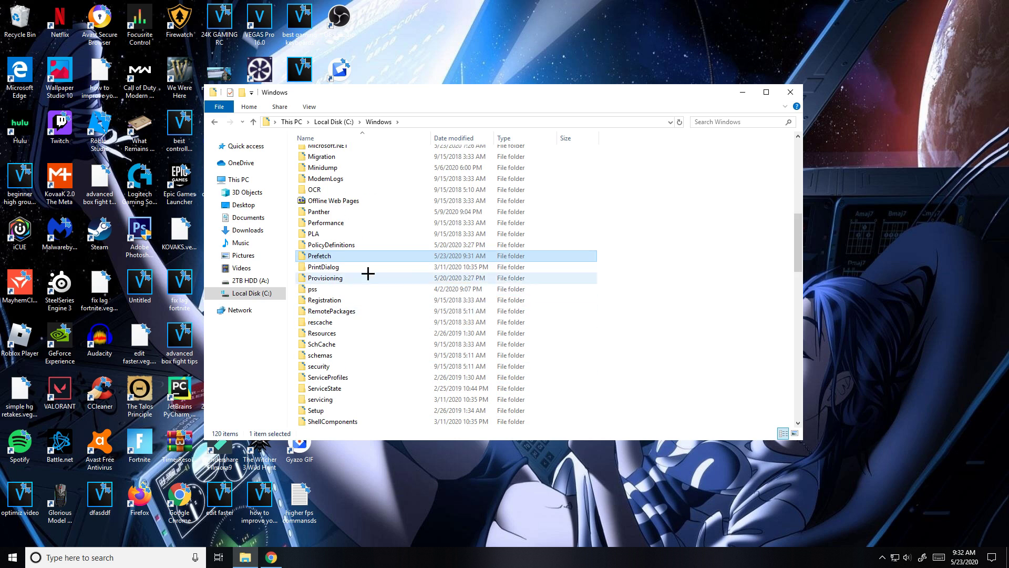
{"action": "double_click", "coordinate": [390, 256]}
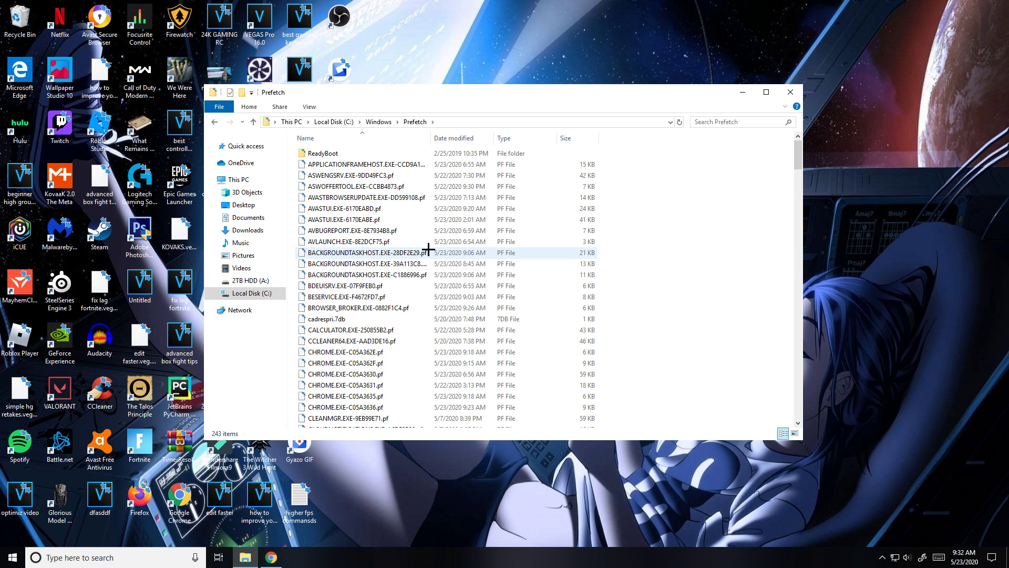
{"action": "key", "text": "ctrl+a"}
{"action": "left_click_drag", "start_coordinate": [798, 158], "coordinate": [763, 162]}
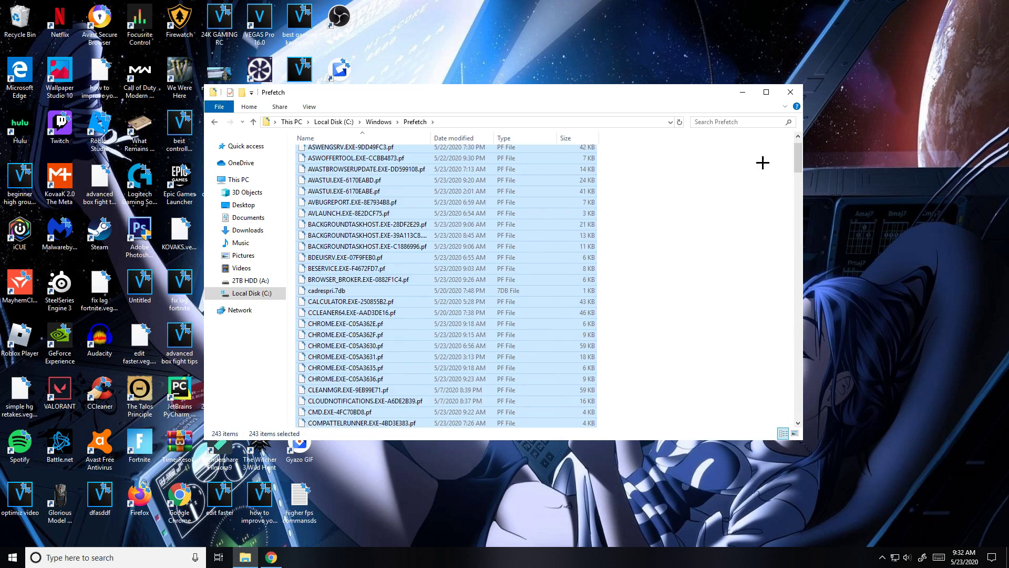
{"action": "right_click", "coordinate": [526, 279]}
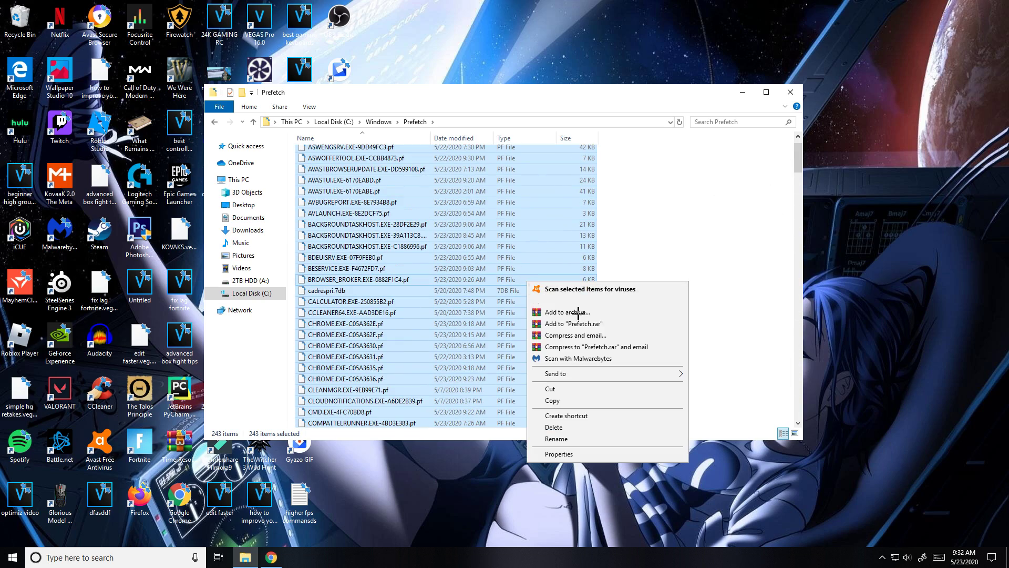
{"action": "left_click", "coordinate": [586, 427]}
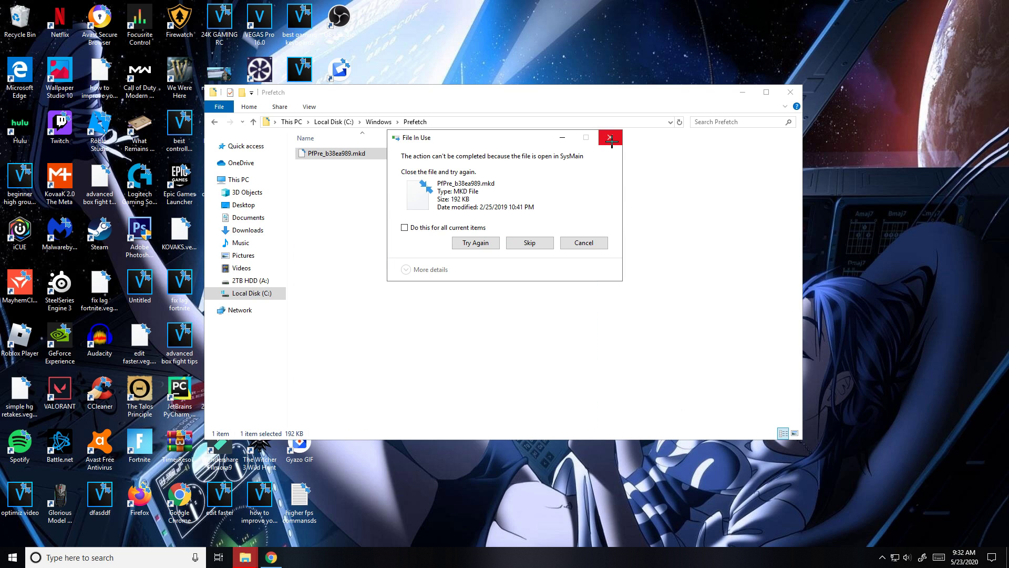
{"action": "left_click", "coordinate": [612, 139]}
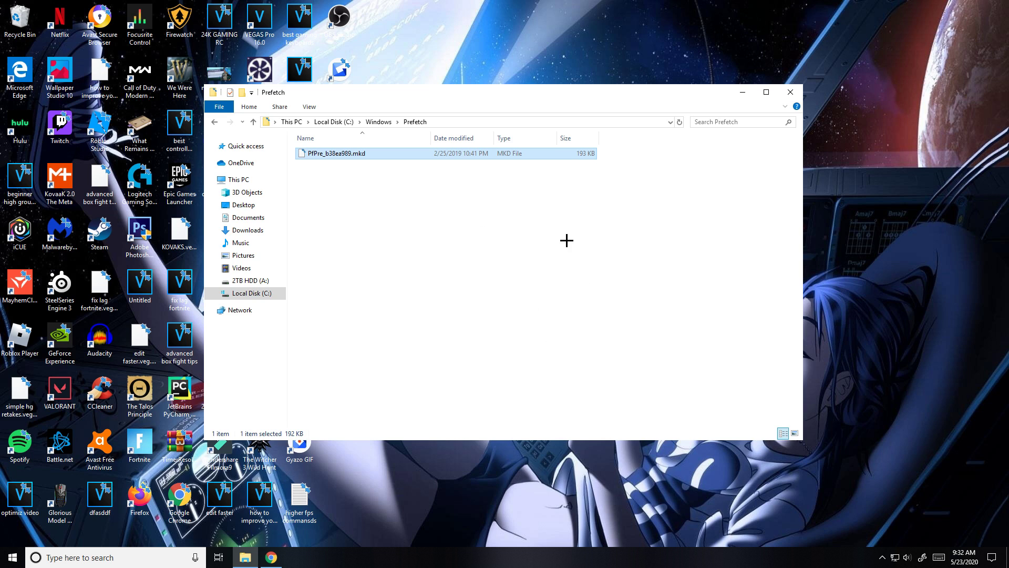
{"action": "left_click", "coordinate": [602, 280]}
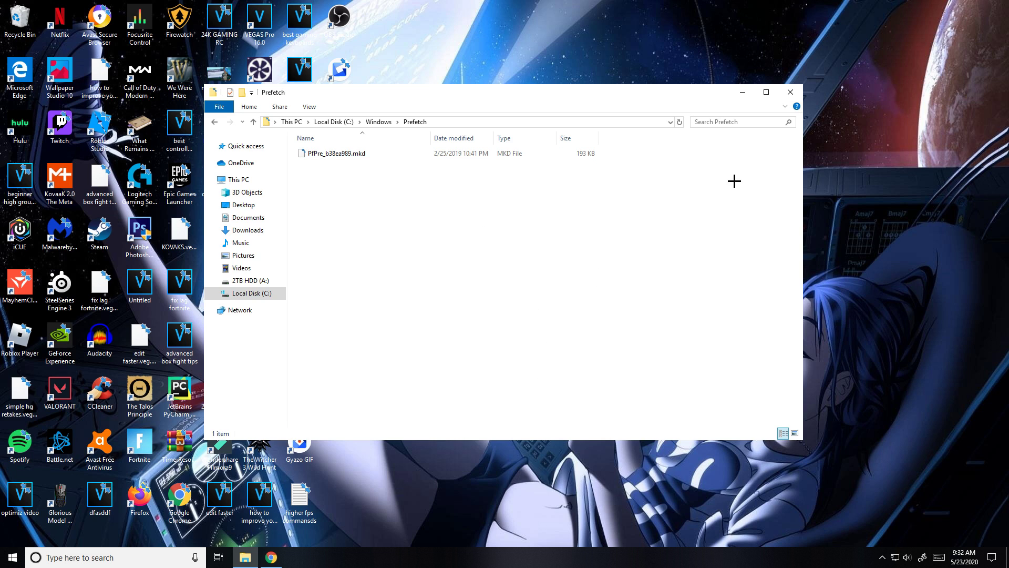
{"action": "left_click", "coordinate": [790, 92]}
Step: Start Command Prompt as administrator, try to flush the DNS cache with ip config /flushdns, and close the window
{"action": "left_click", "coordinate": [122, 558]}
{"action": "type", "text": "cmd"}
{"action": "right_click", "coordinate": [112, 253]}
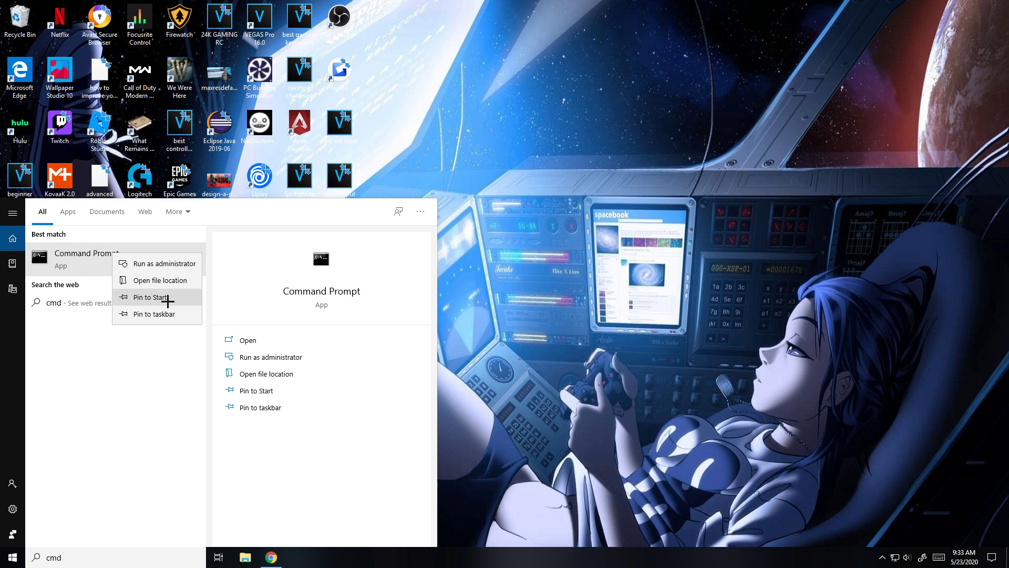
{"action": "left_click", "coordinate": [173, 264]}
{"action": "left_click", "coordinate": [440, 337]}
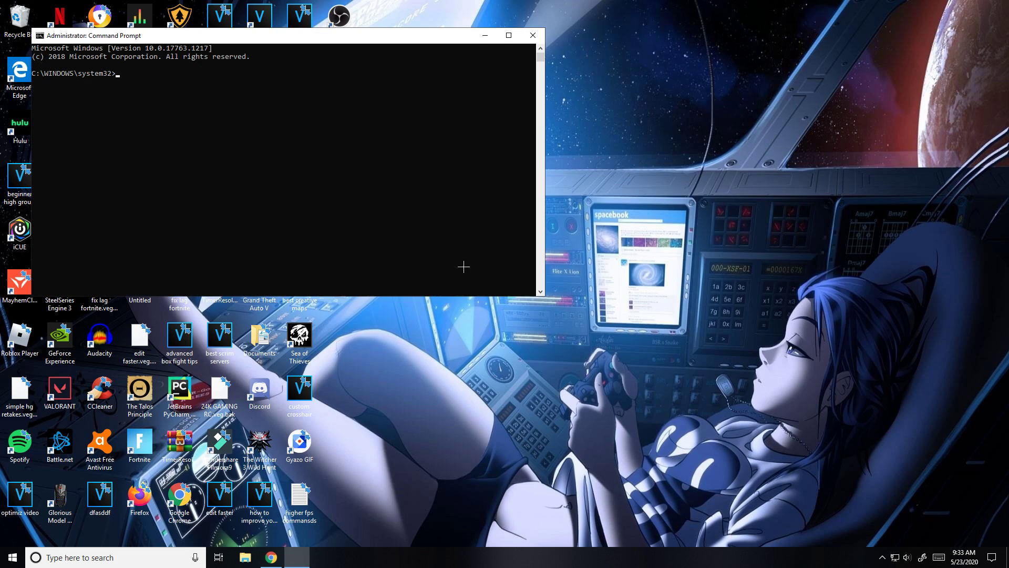
{"action": "left_click_drag", "start_coordinate": [258, 40], "coordinate": [490, 133]}
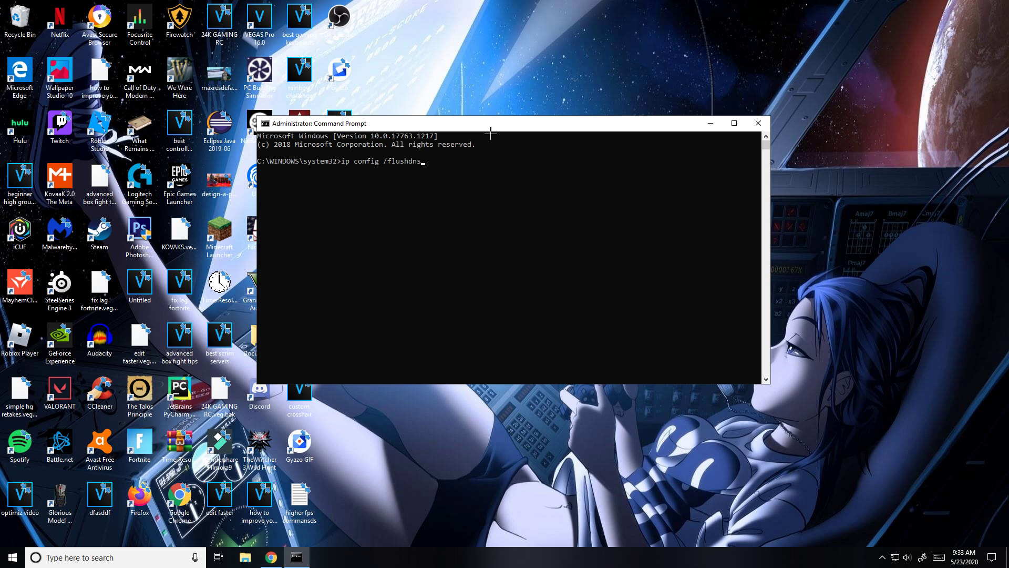
{"action": "key", "text": "Return"}
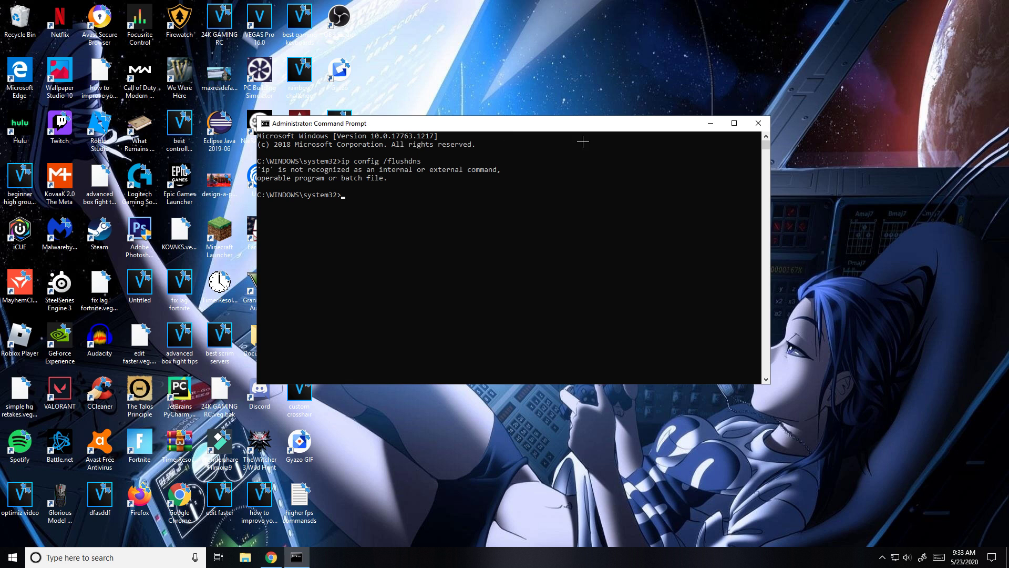
{"action": "left_click", "coordinate": [759, 123]}
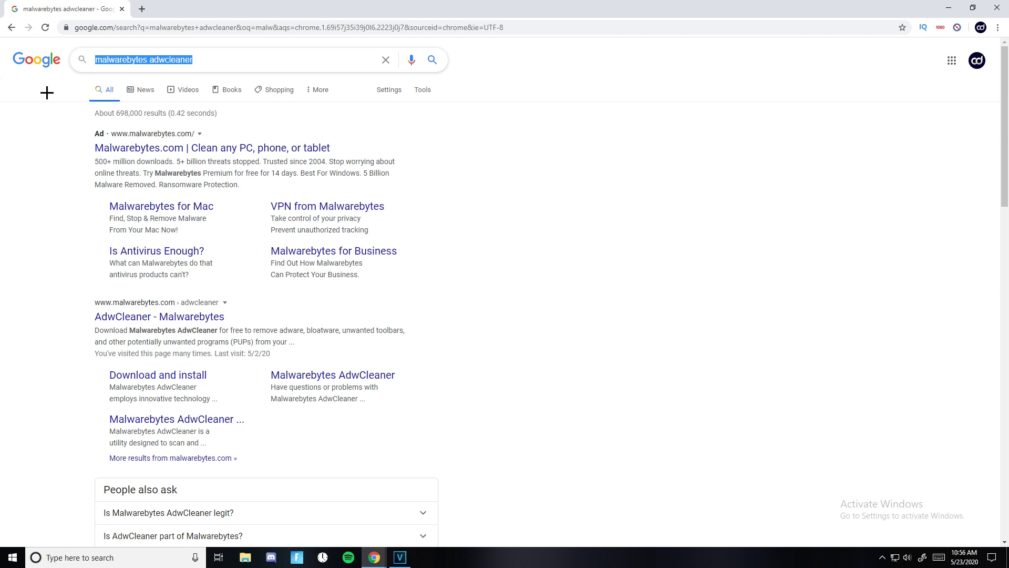
Step: Open the Malwarebytes AdwCleaner page from the Google search results in Chrome
{"action": "left_click", "coordinate": [46, 93]}
{"action": "scroll", "coordinate": [184, 311], "scroll_direction": "down", "scroll_amount": 3}
{"action": "left_click", "coordinate": [184, 156]}
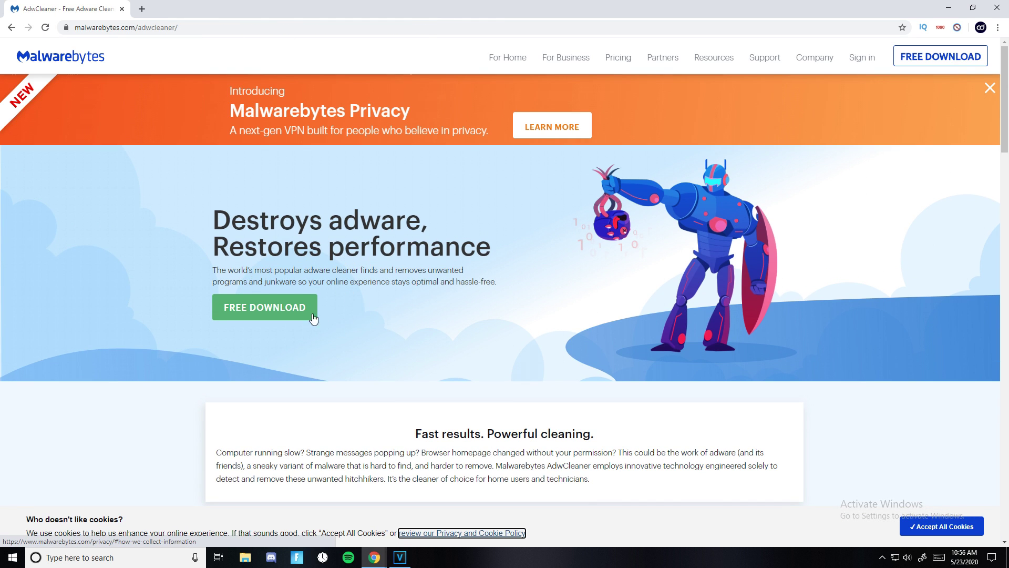
Step: Look over the "Destroys adware, Restores performance" section of the AdwCleaner download page and close the browser
{"action": "scroll", "coordinate": [369, 263], "scroll_direction": "down", "scroll_amount": 1}
{"action": "scroll", "coordinate": [302, 191], "scroll_direction": "up", "scroll_amount": 1}
{"action": "left_click_drag", "start_coordinate": [213, 218], "coordinate": [500, 236]}
{"action": "left_click", "coordinate": [447, 288]}
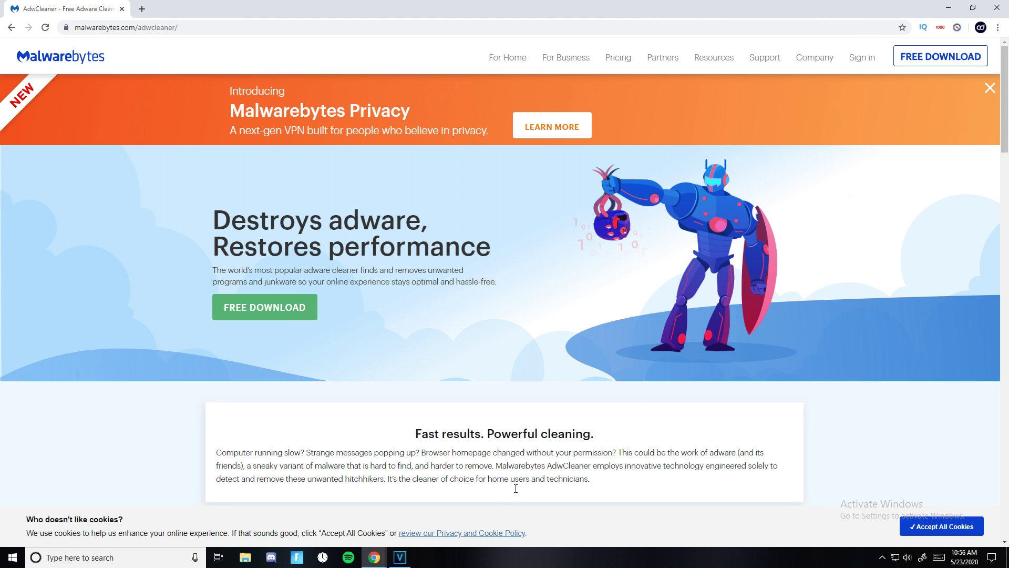
{"action": "left_click", "coordinate": [996, 10]}
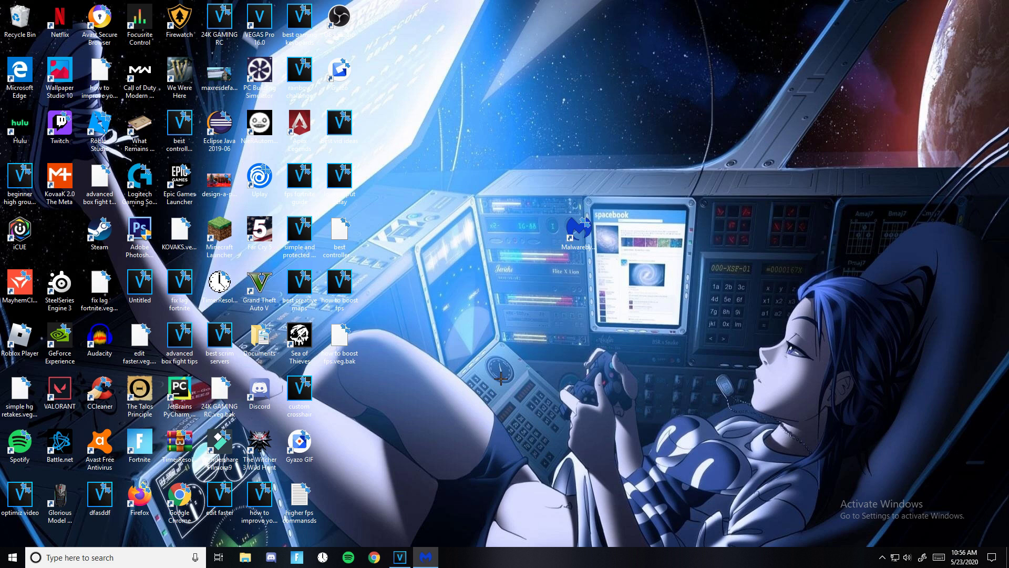
Step: Reposition the Malwarebytes window on the desktop, run a threat scan of the PC and dismiss the scan summary
{"action": "left_click_drag", "start_coordinate": [564, 113], "coordinate": [598, 97]}
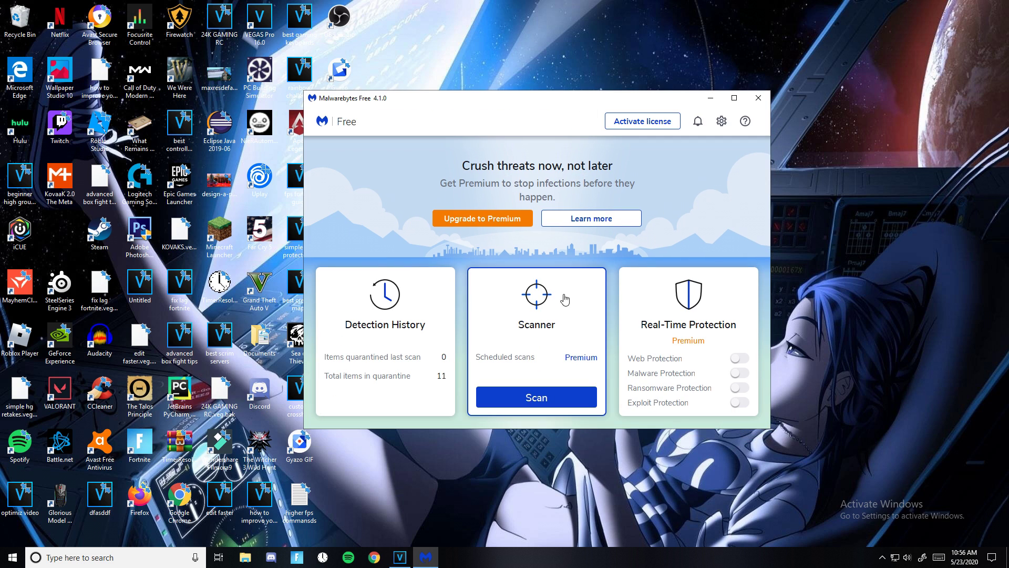
{"action": "left_click", "coordinate": [537, 398]}
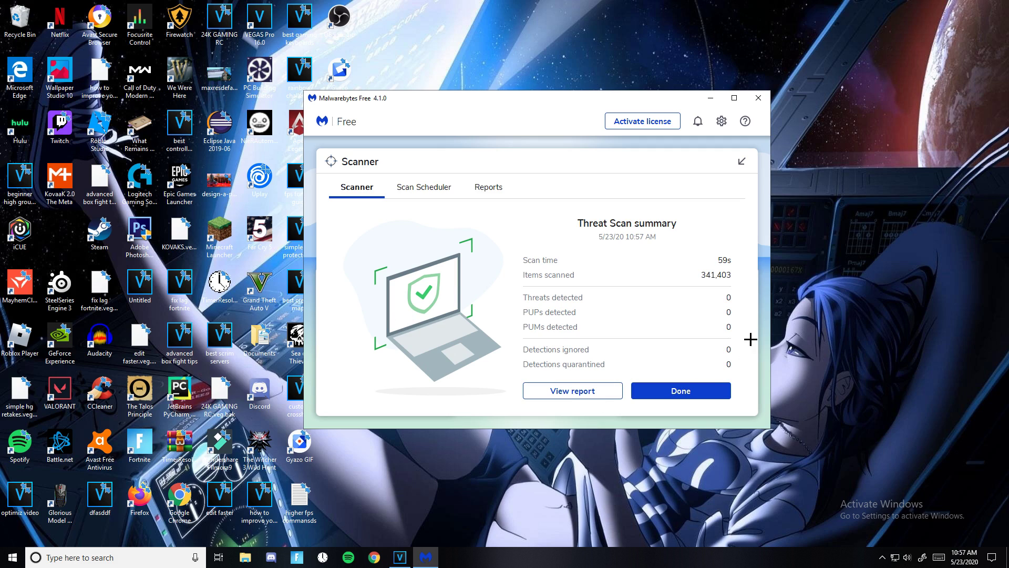
{"action": "left_click", "coordinate": [668, 389]}
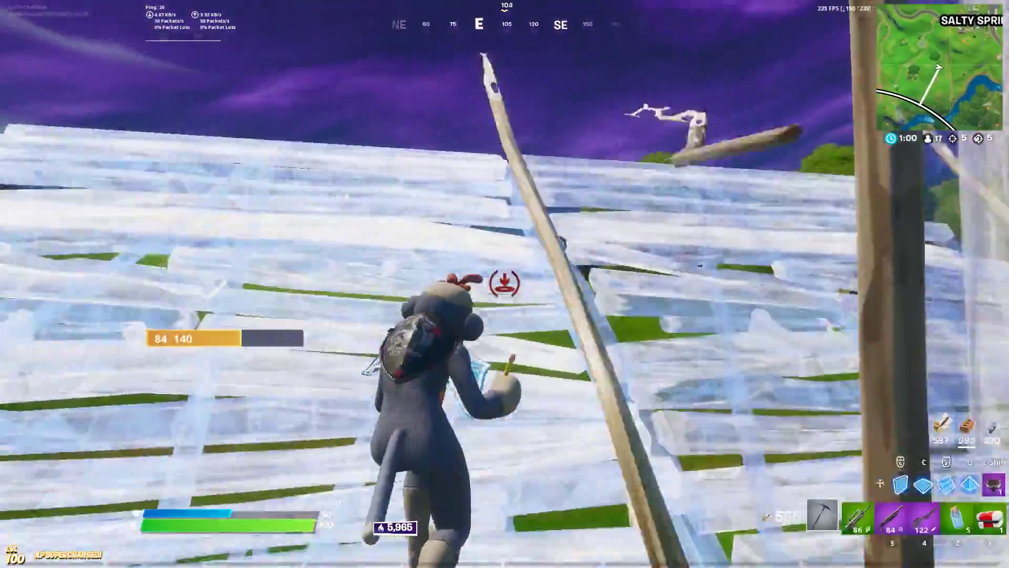
{"action": "key", "text": "2"}
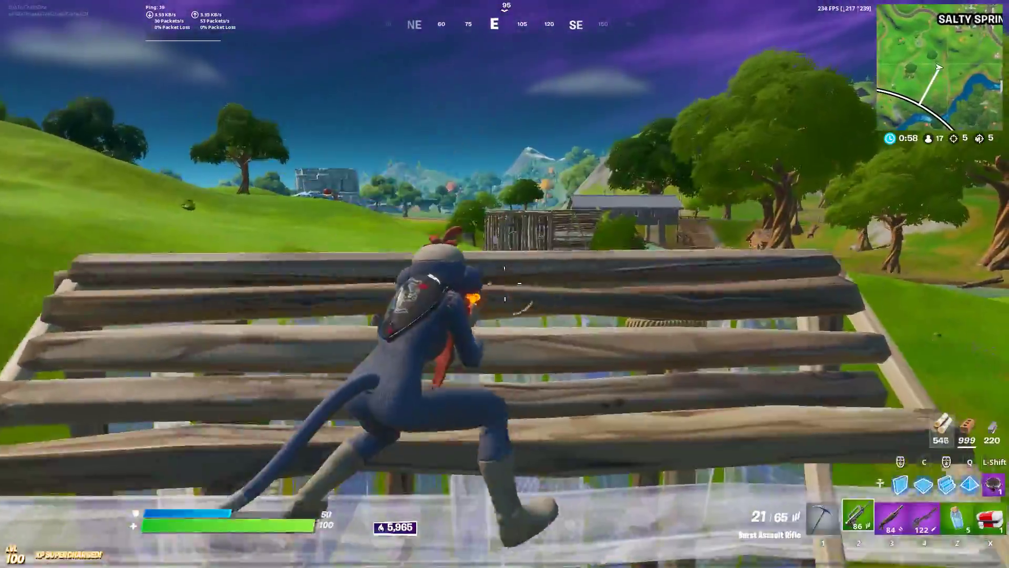
{"action": "key", "text": "w"}
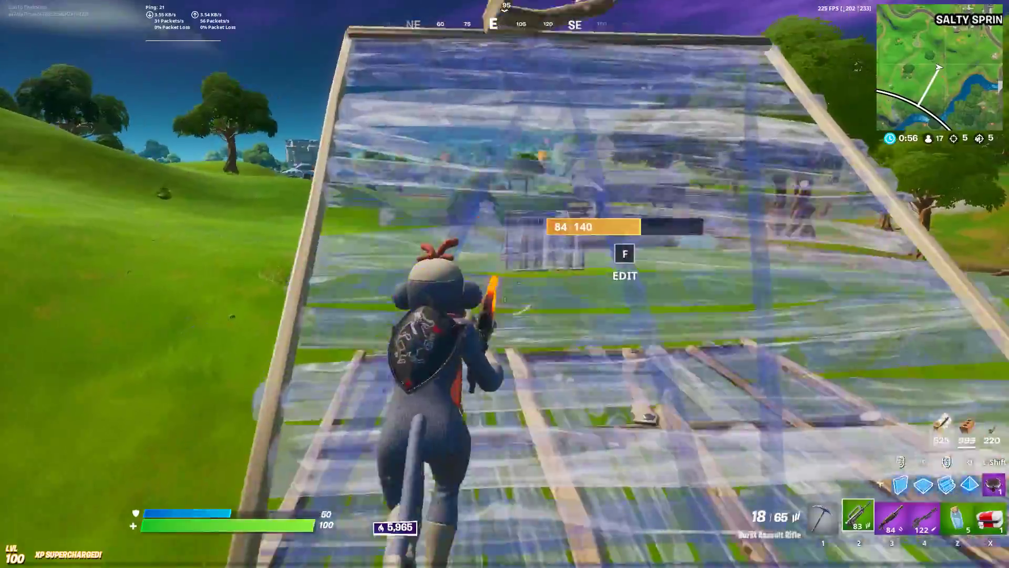